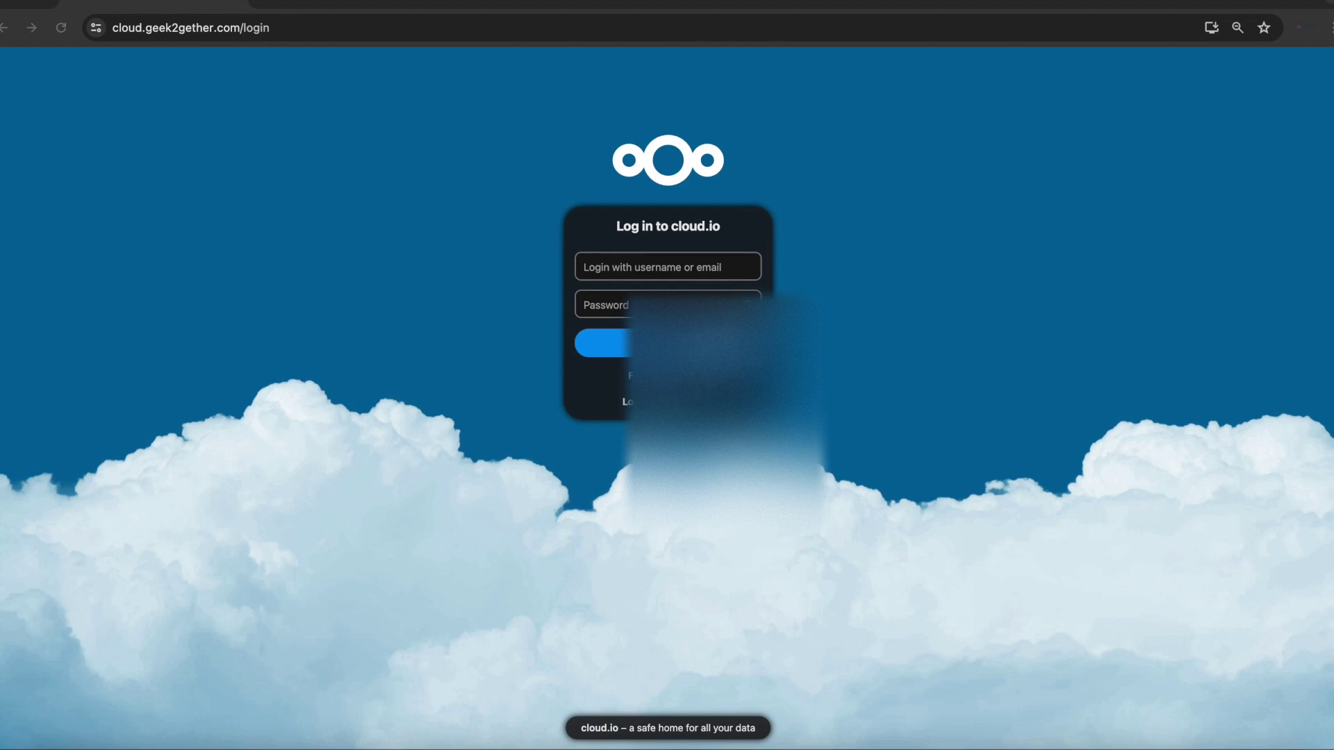
- Sign in with the account's username and password, then open the account menu
click(651, 264)
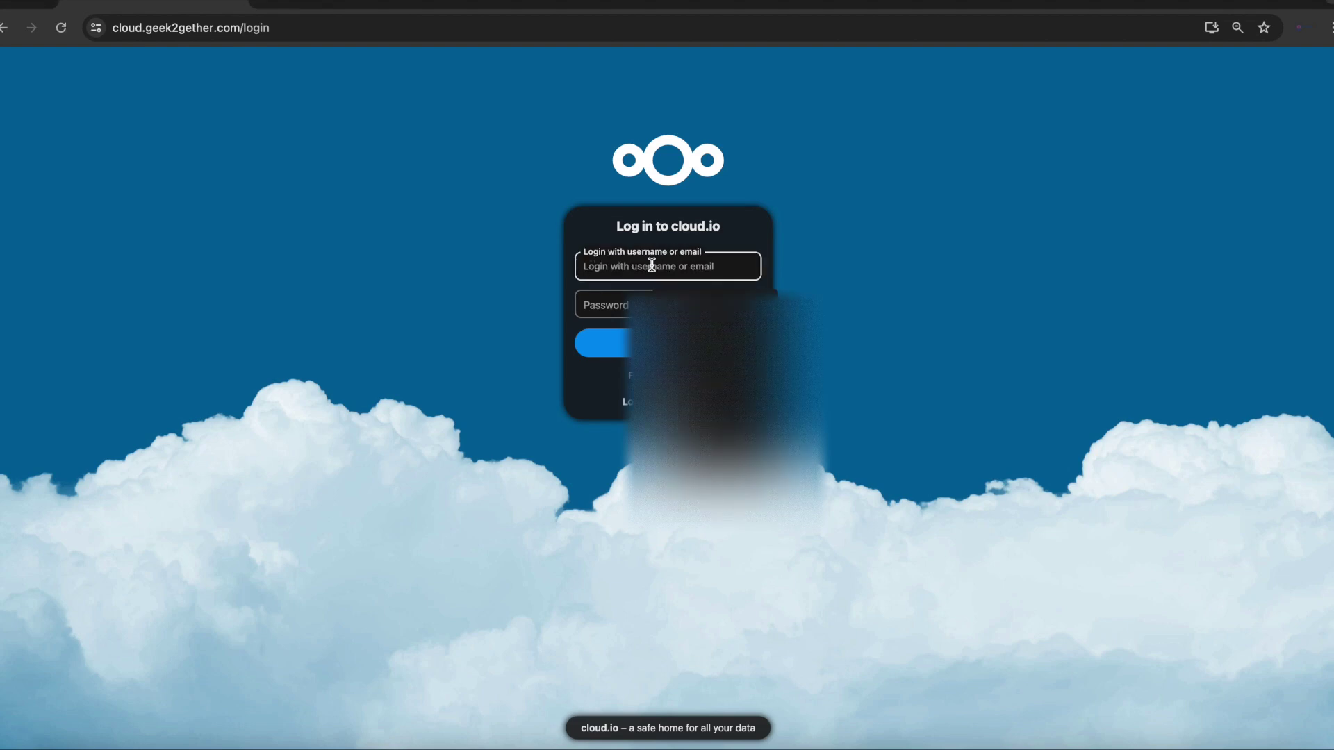
text(geek2gether)
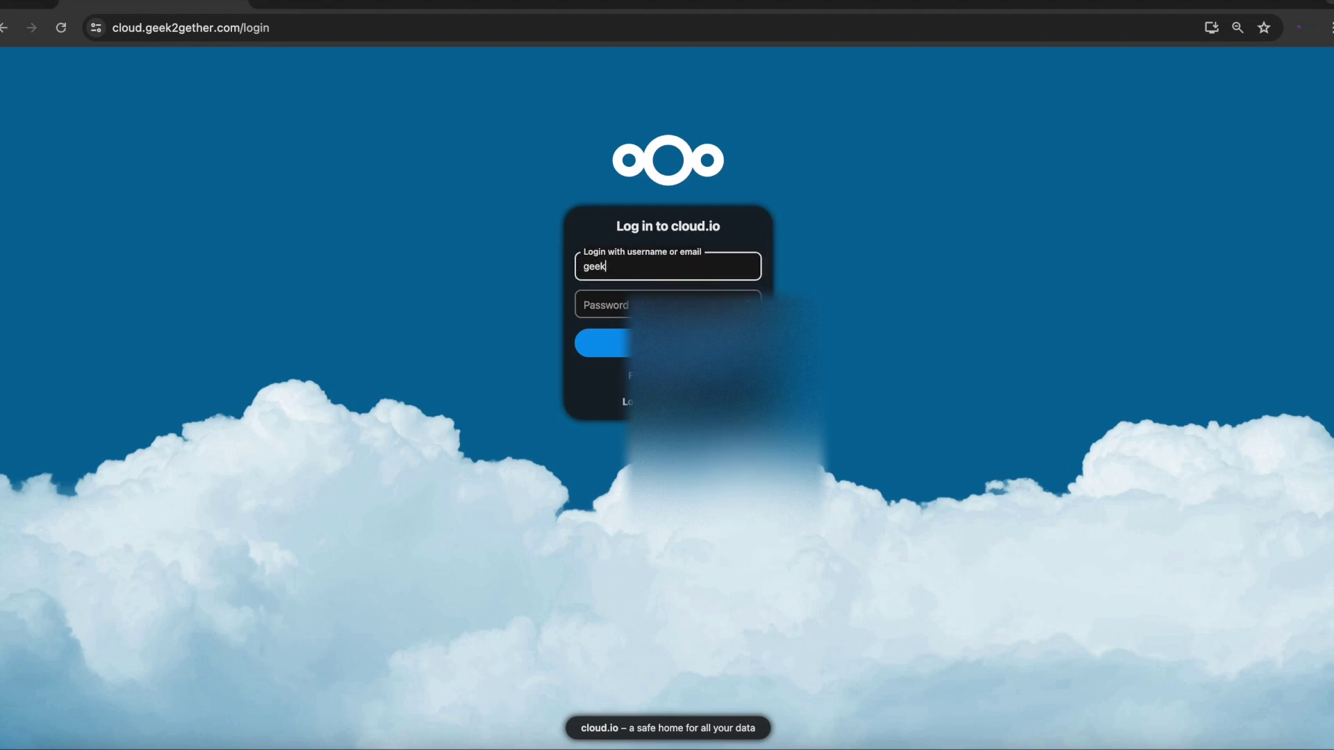
key(Tab)
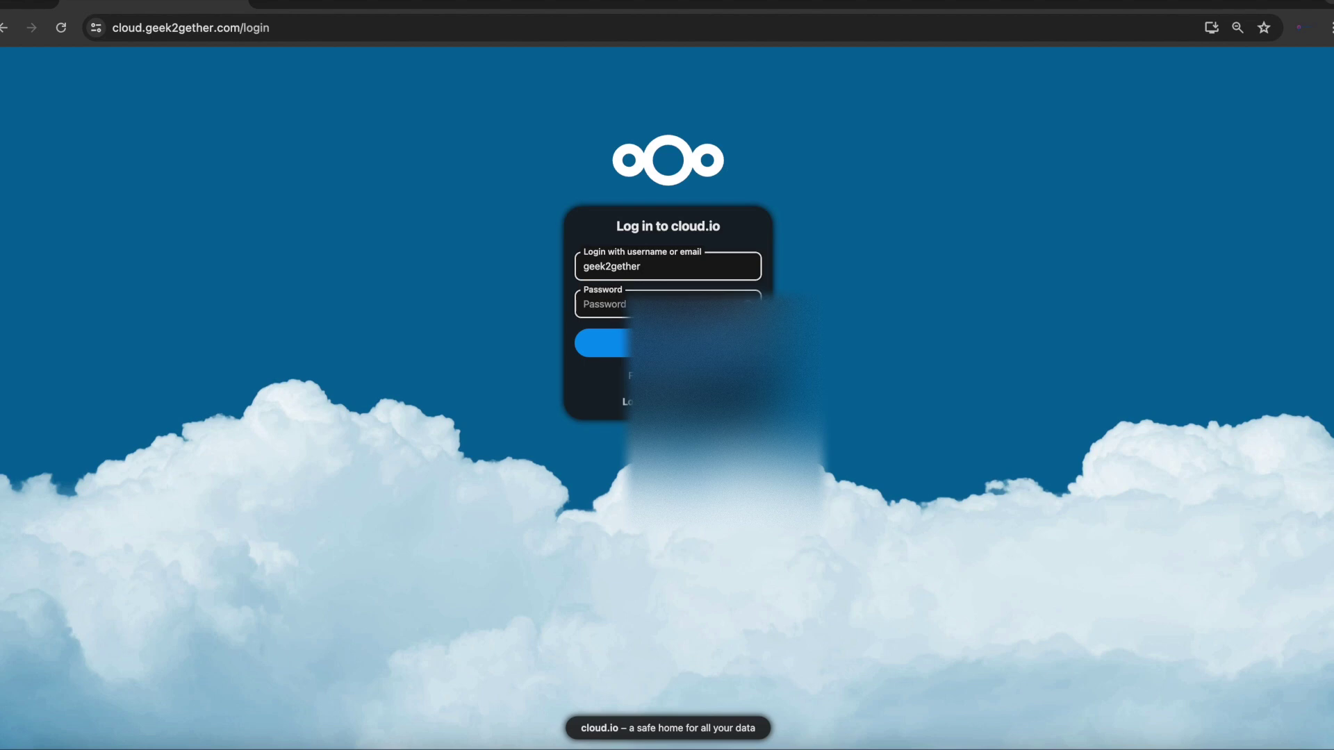
text(••••••••••••)
key(Return)
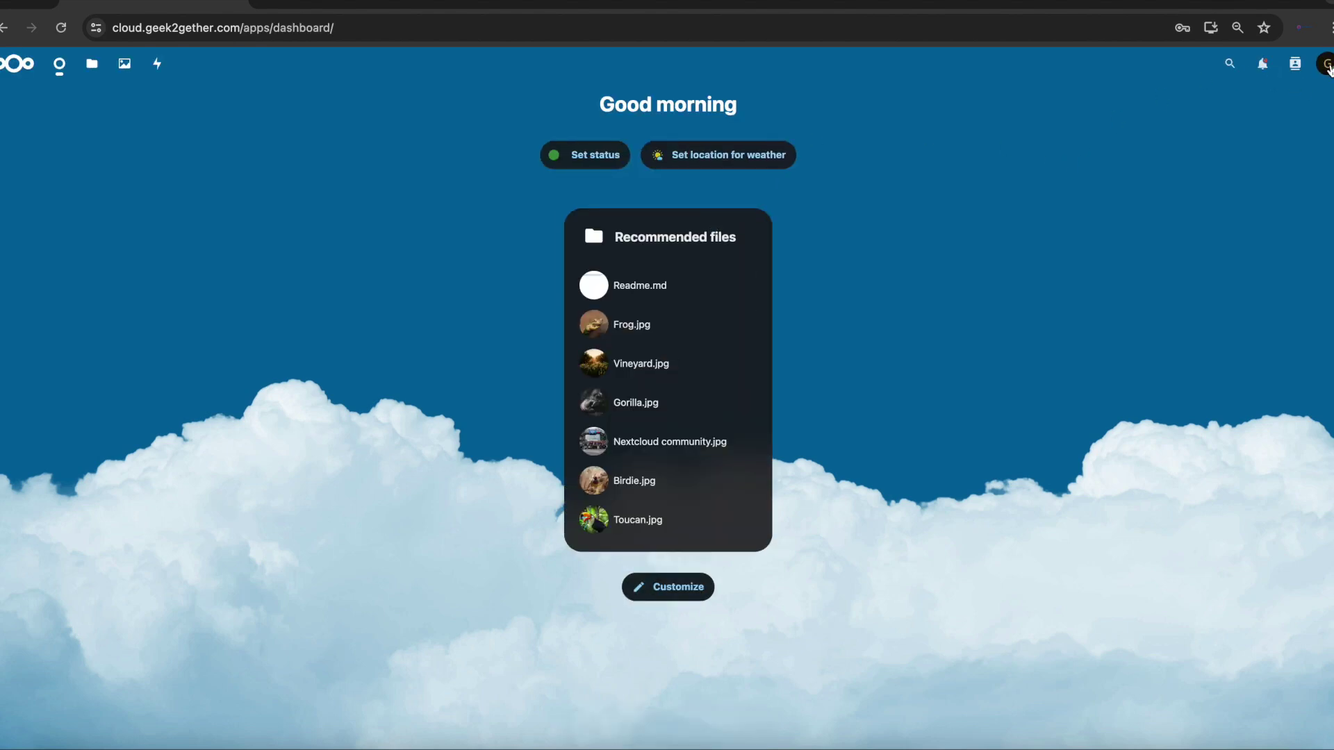
click(1325, 69)
- Go to personal Security settings and highlight 'FIDO2 standard' in the passwordless description
click(1209, 206)
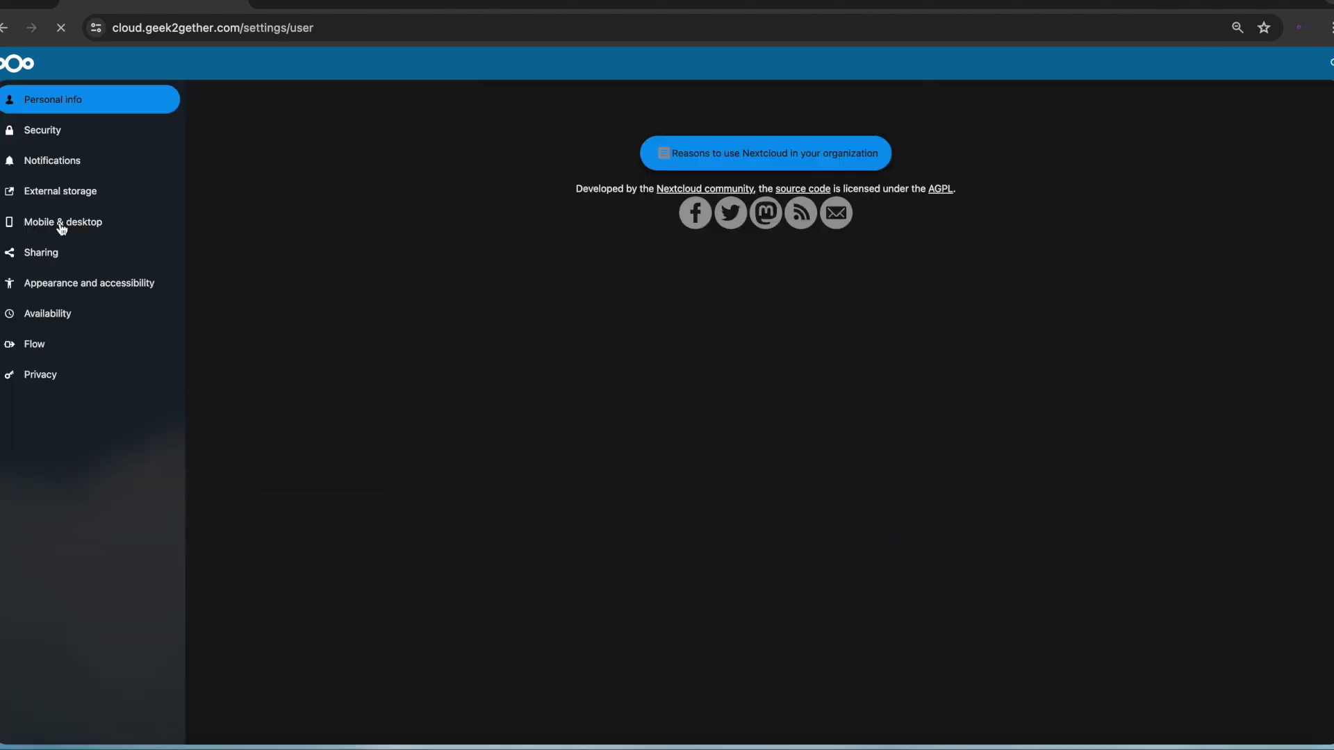
click(46, 137)
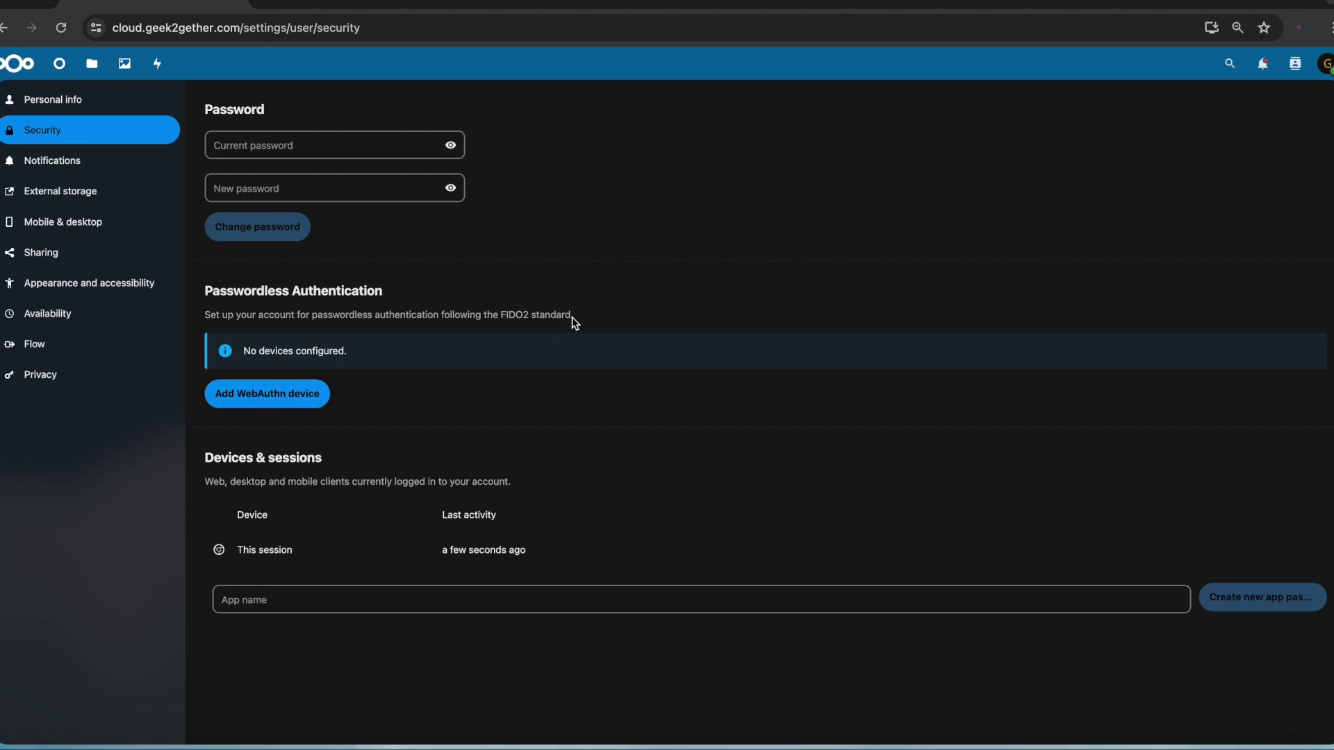
drag(572, 317, 502, 323)
- Register a security-key passkey as a WebAuthn device named 'yubikey'
click(267, 395)
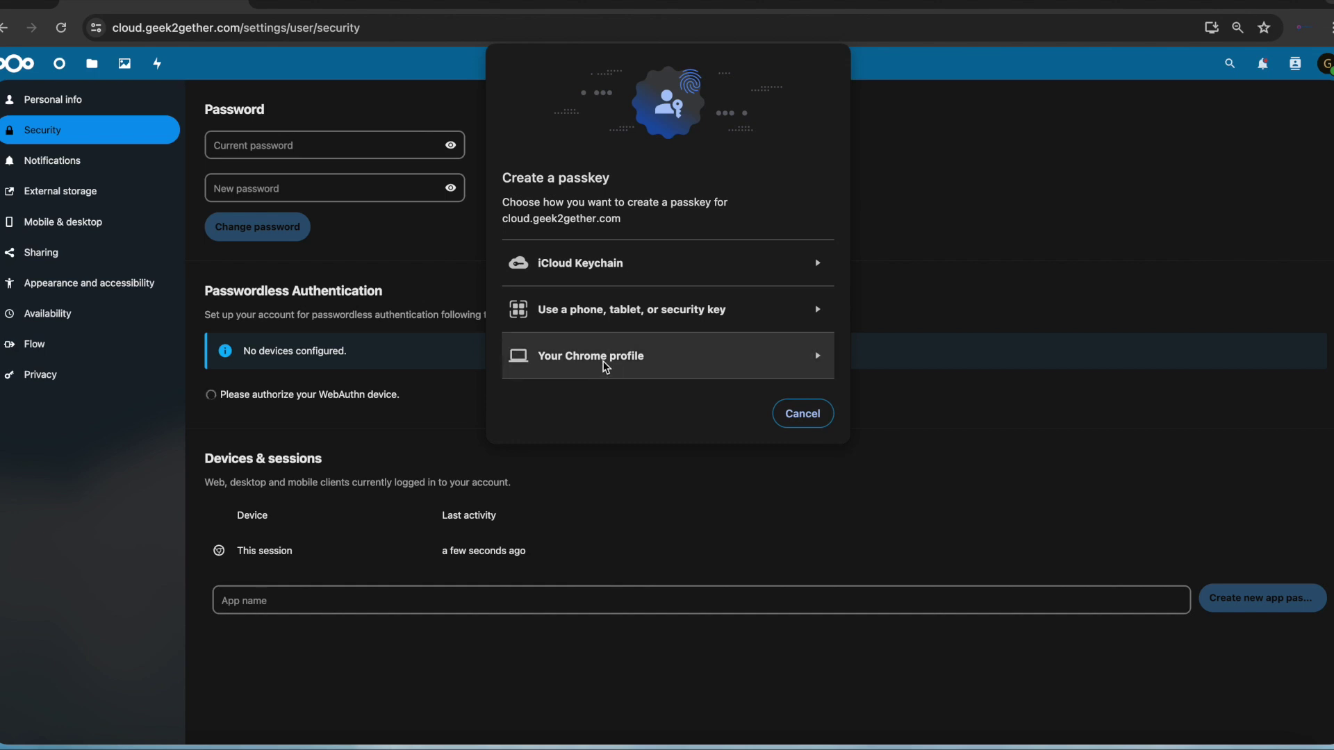
click(646, 317)
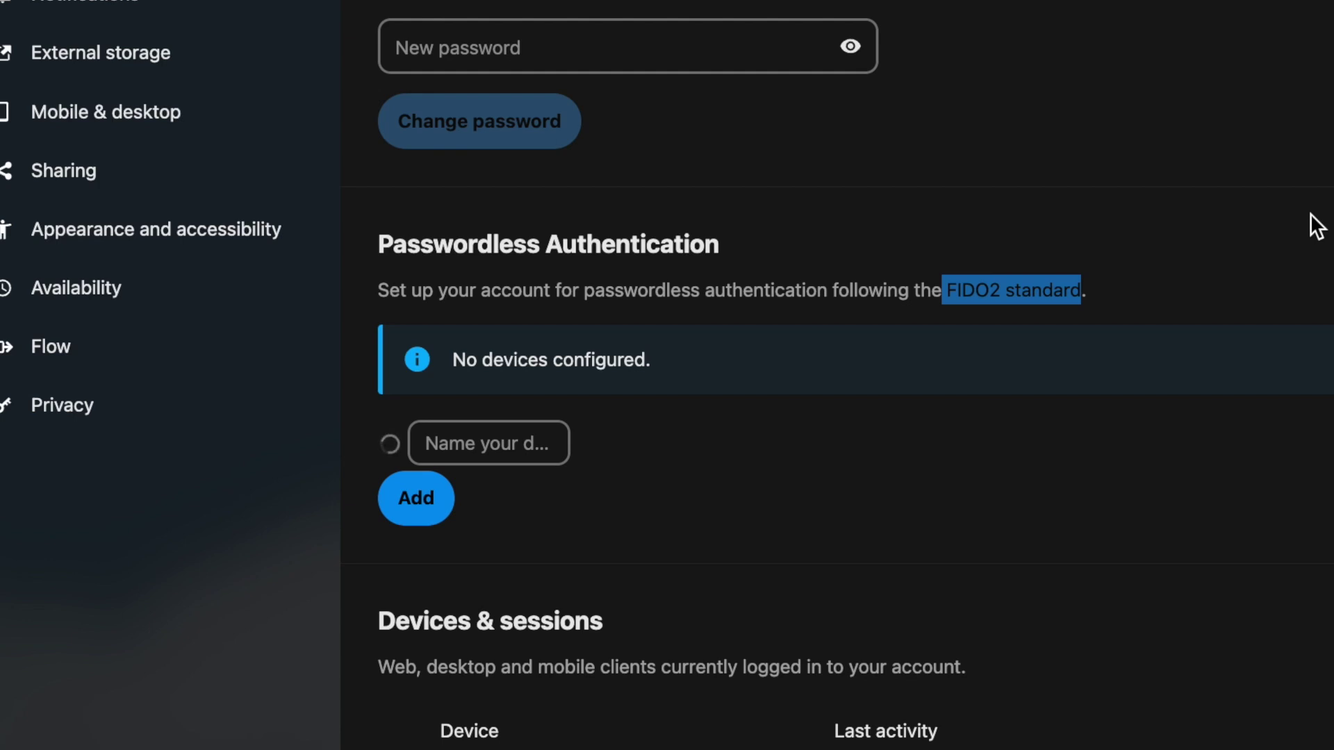
click(523, 444)
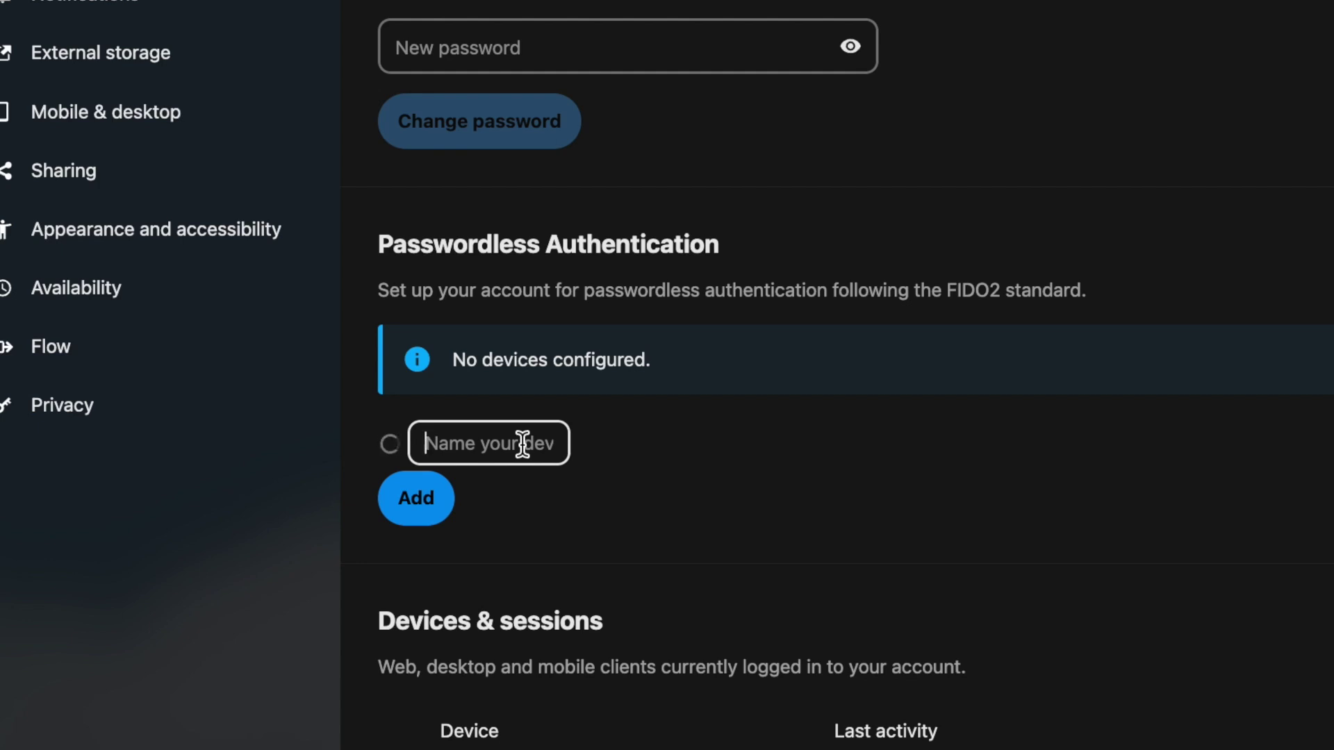
text(yu)
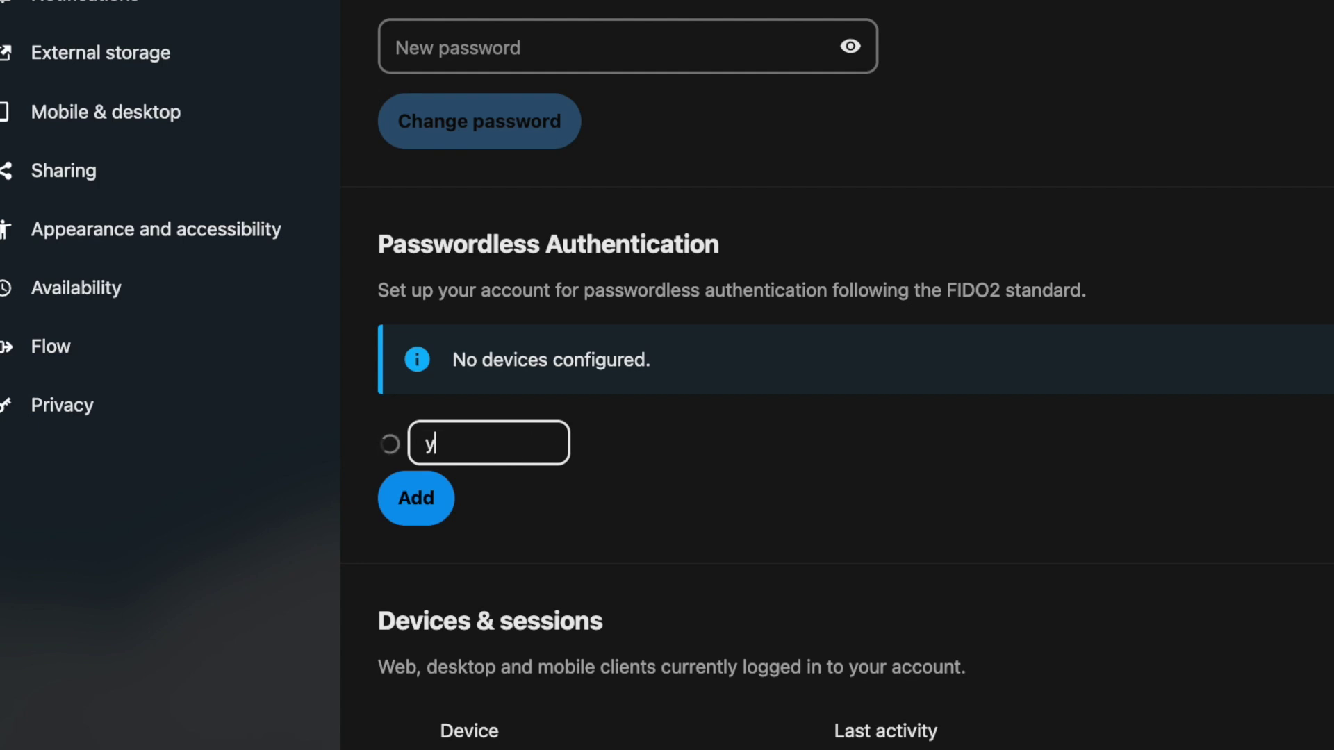
text(bikey)
click(417, 511)
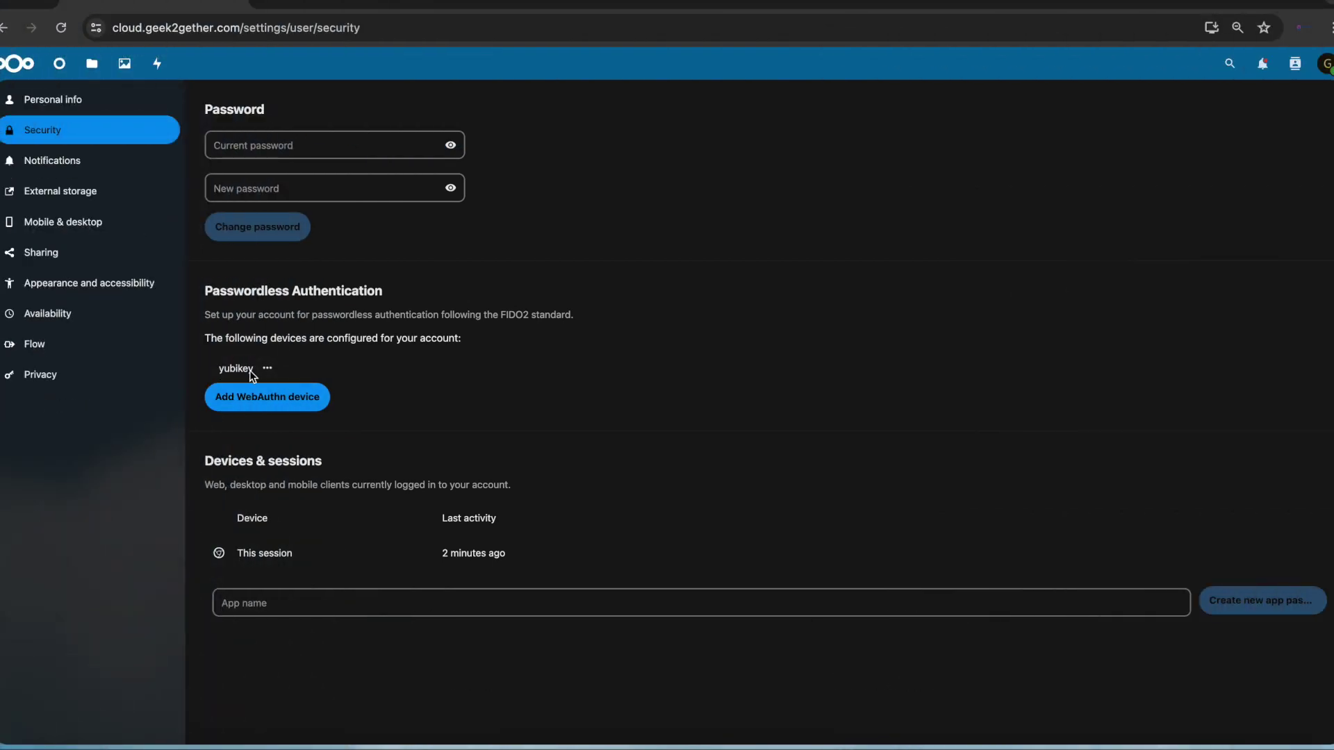
click(1327, 76)
- Log out and start a passwordless device login with the account's username
click(1215, 304)
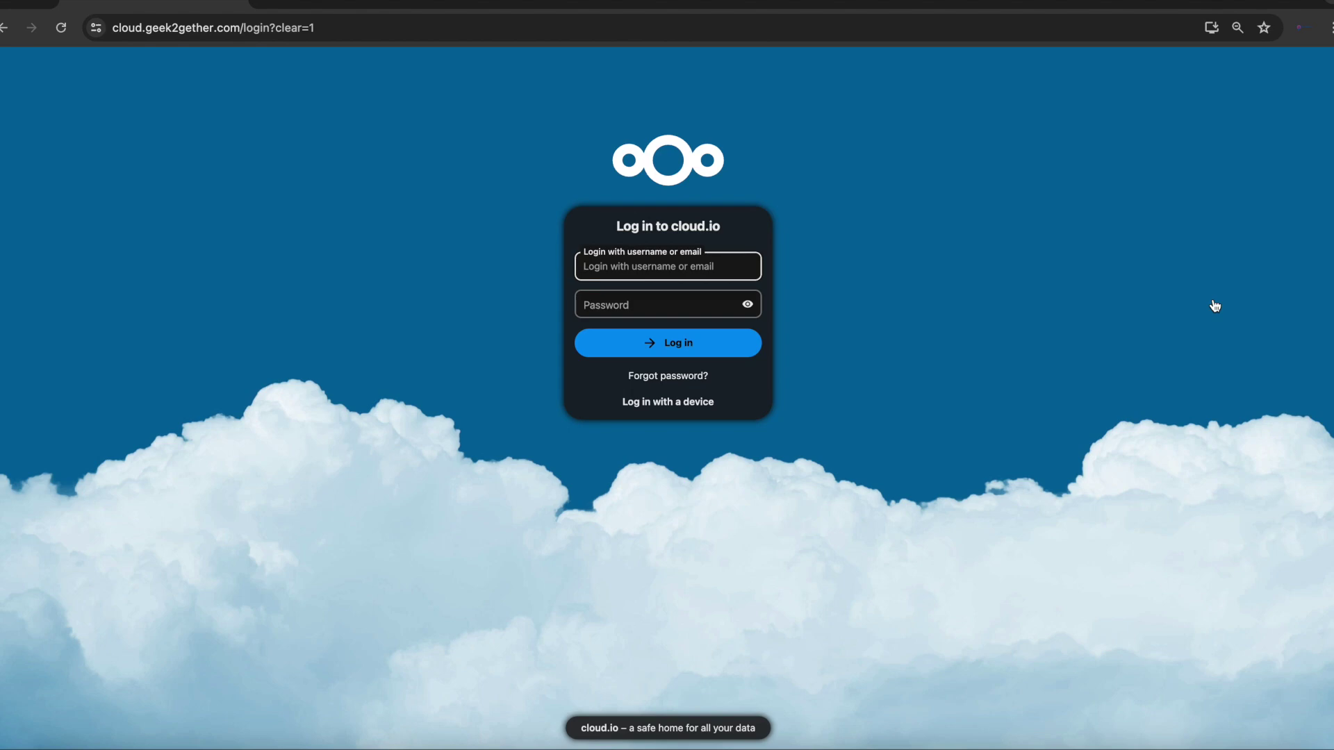
click(672, 407)
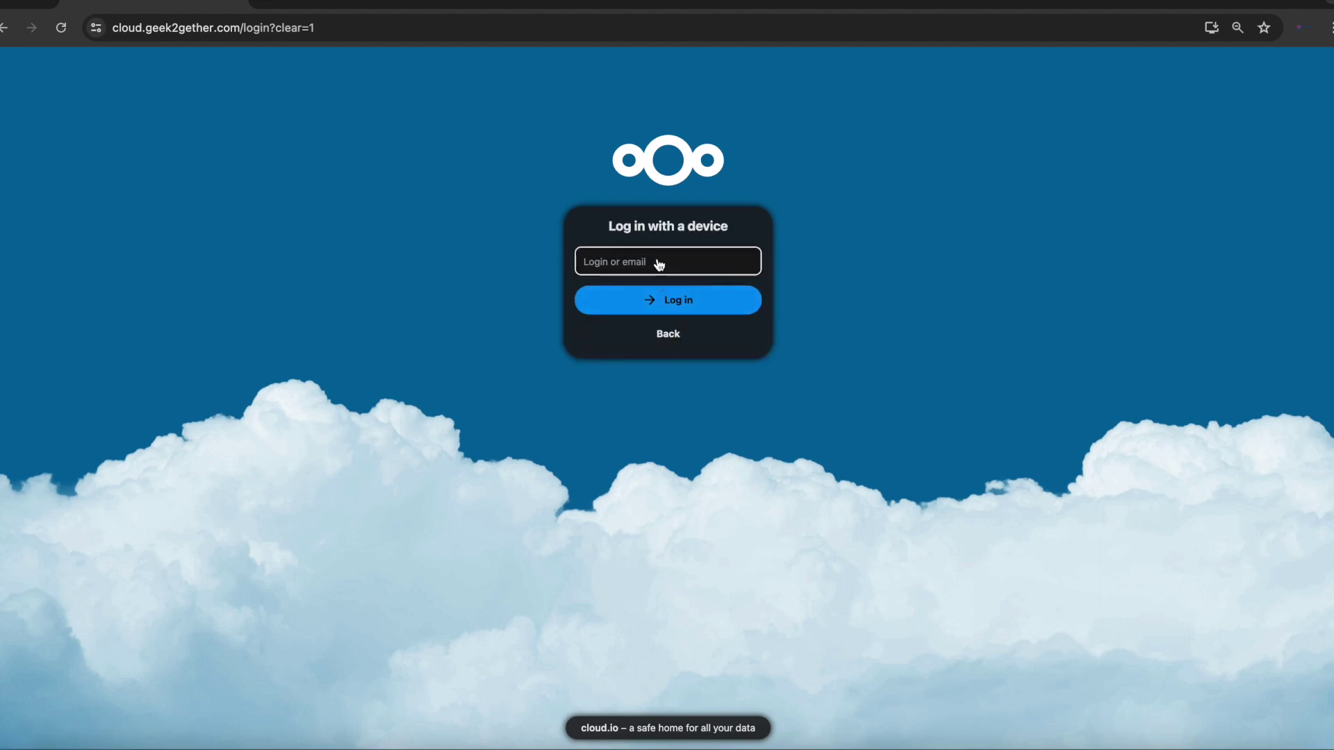
click(658, 259)
text(gee)
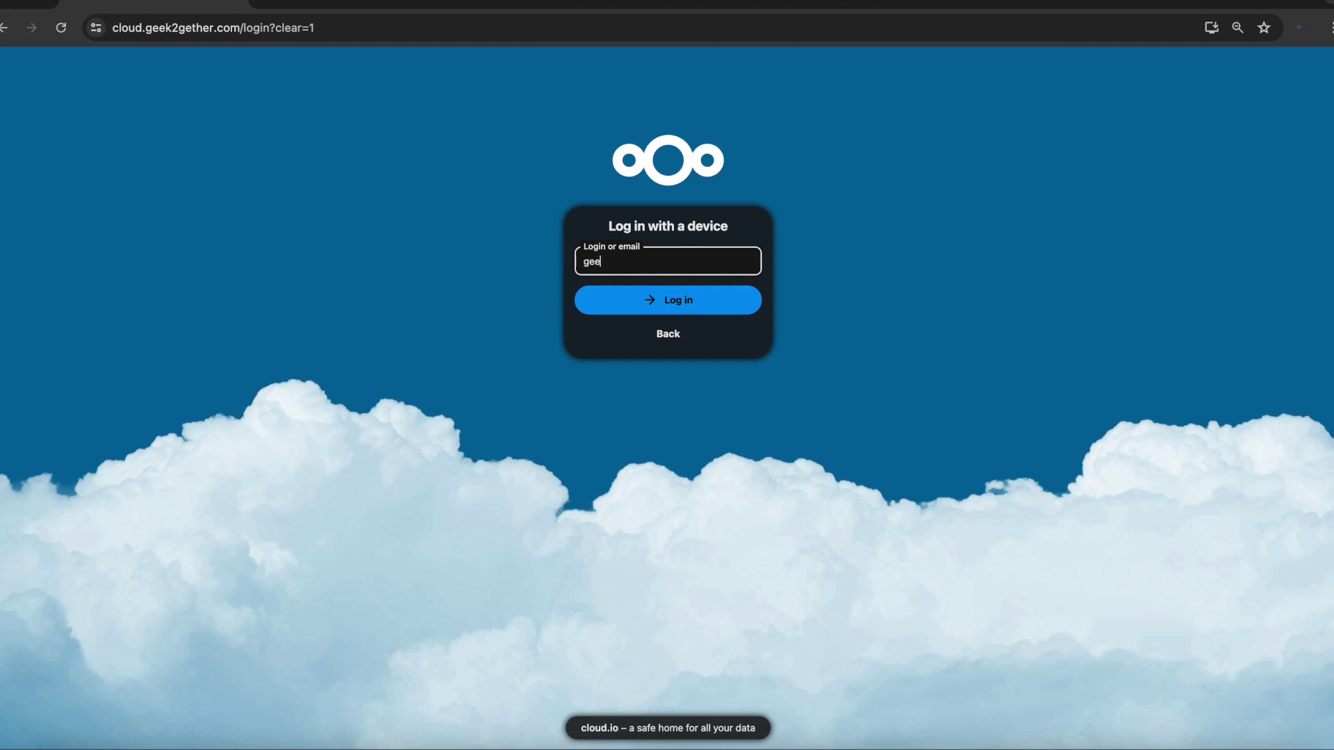
text(k2gether)
key(Return)
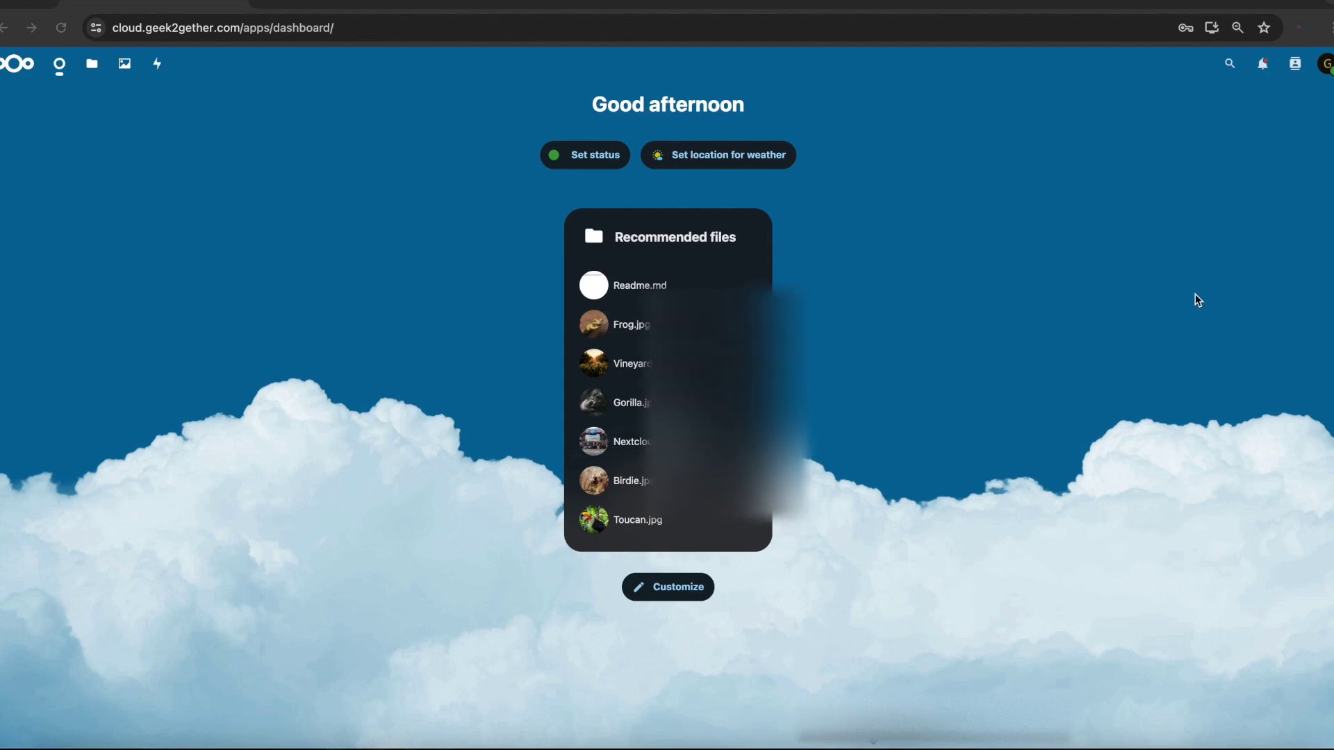
- Sign out and log back in as the admin account using the saved password
click(1327, 65)
click(1327, 66)
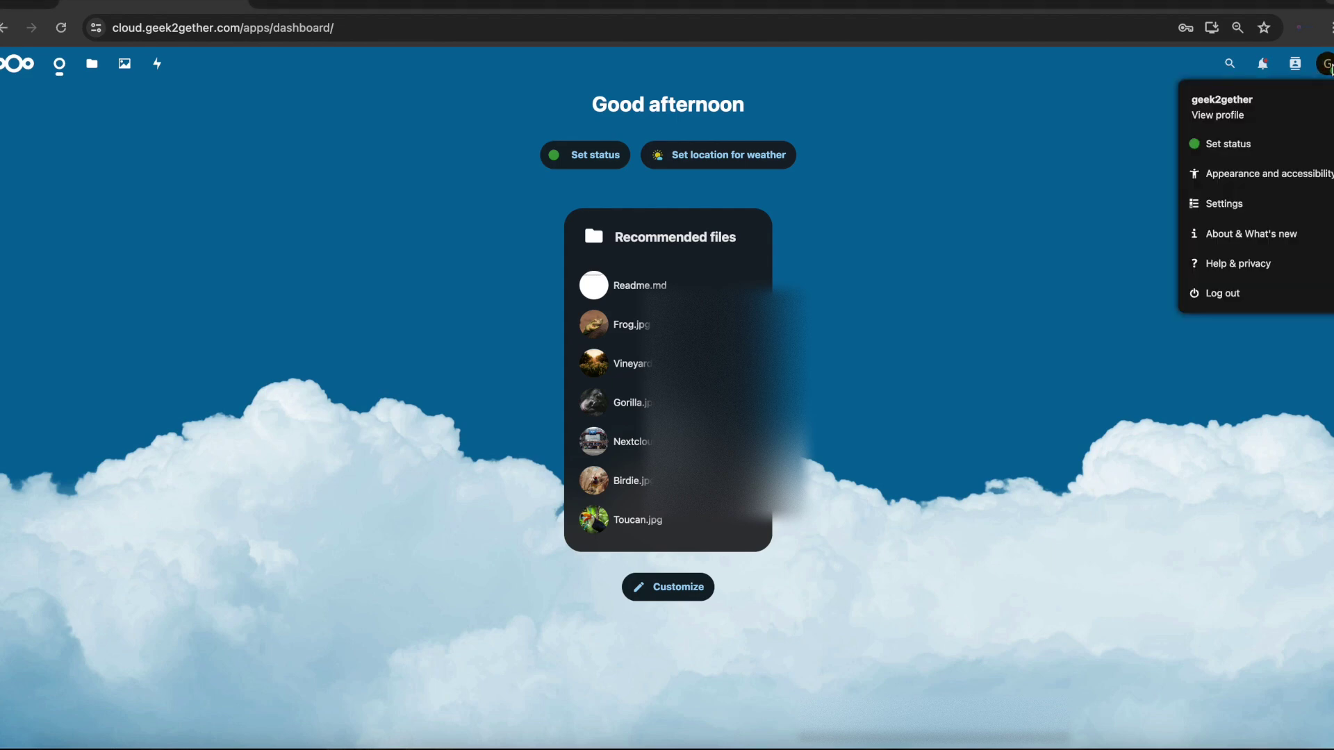
click(1221, 292)
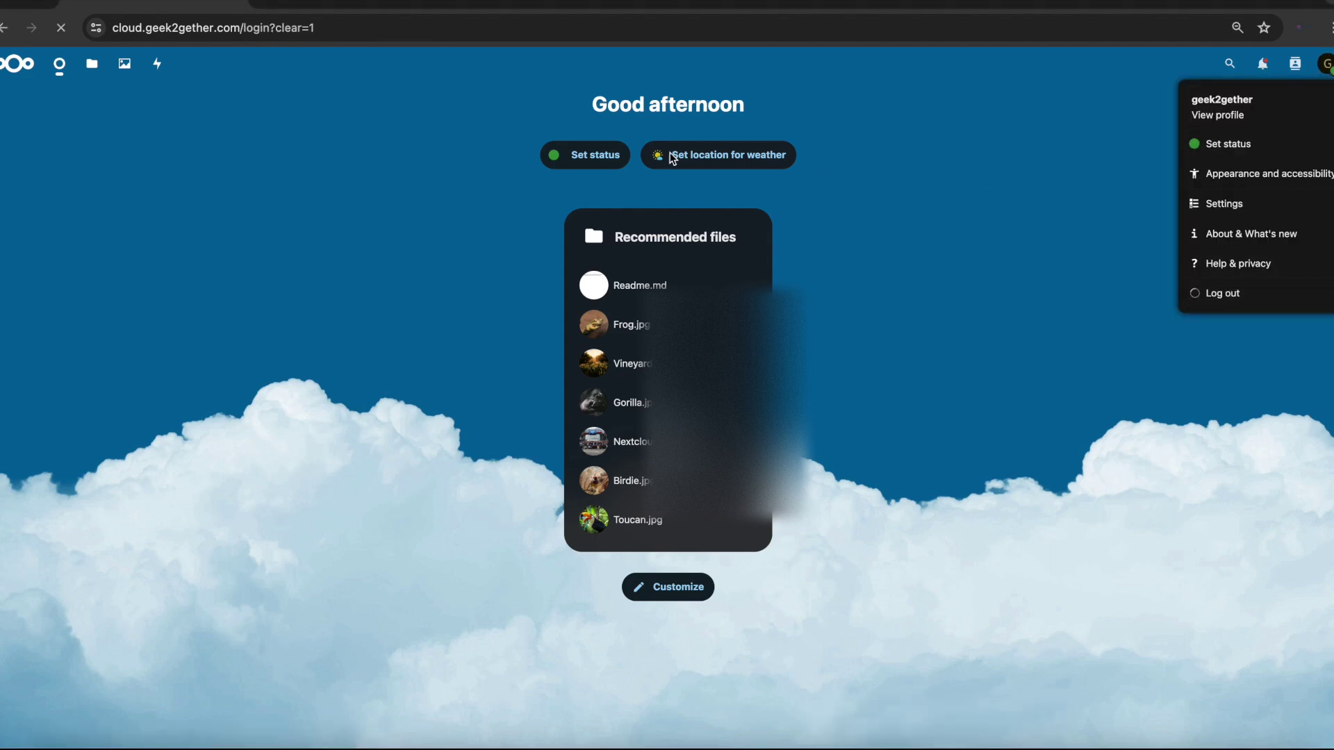
text(n)
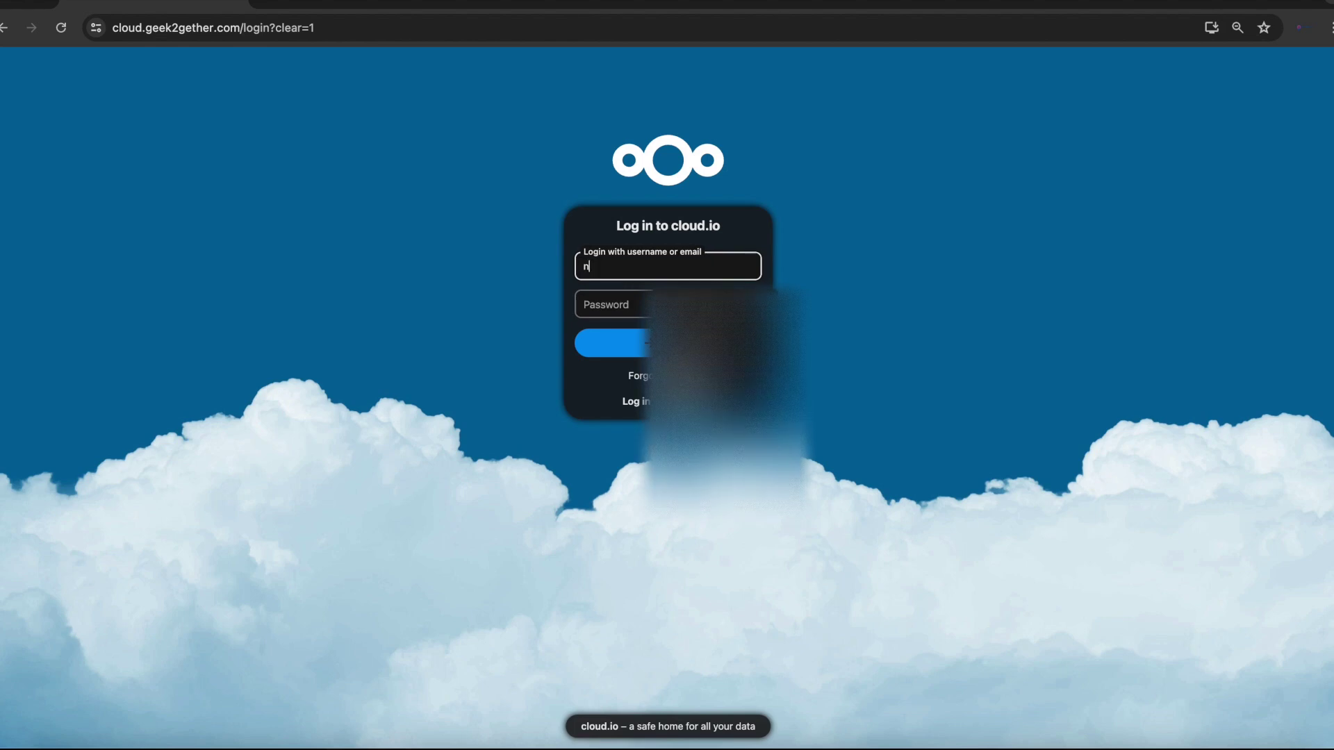
text(cadmin)
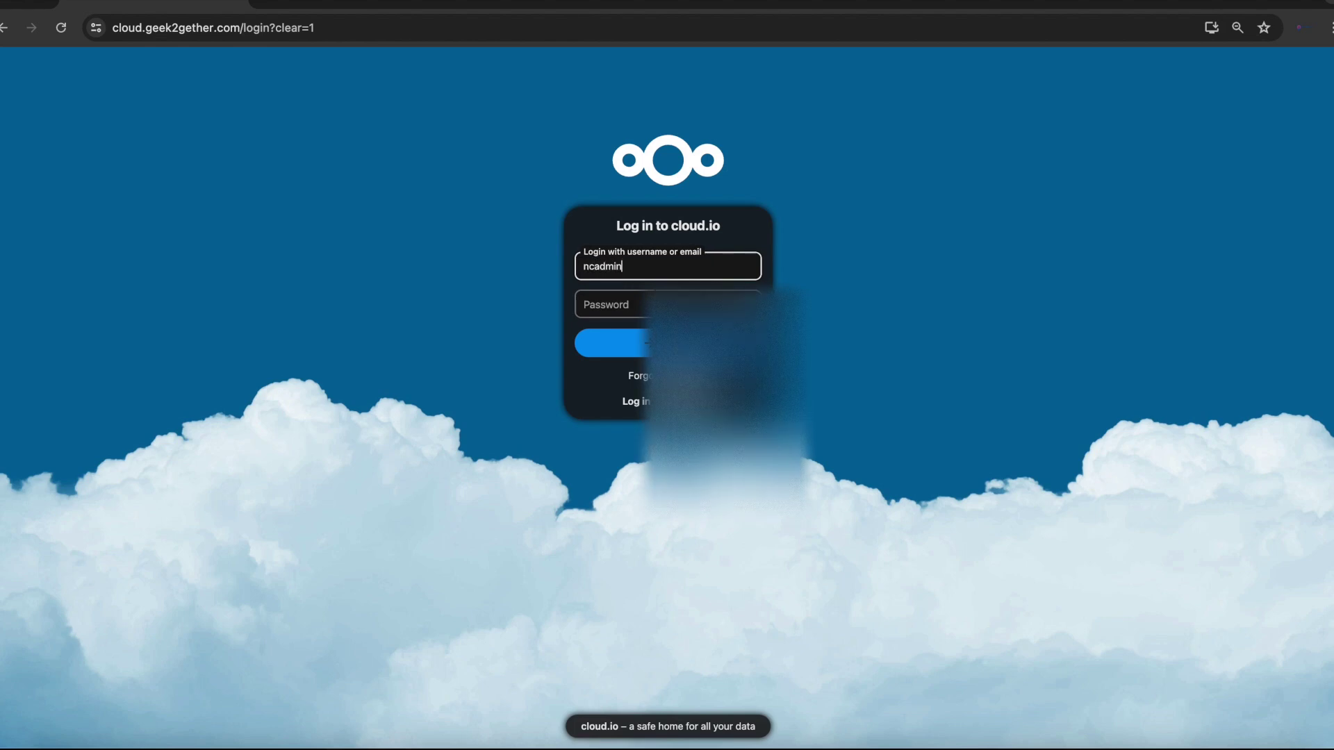
key(Tab)
key(super+v)
key(Return)
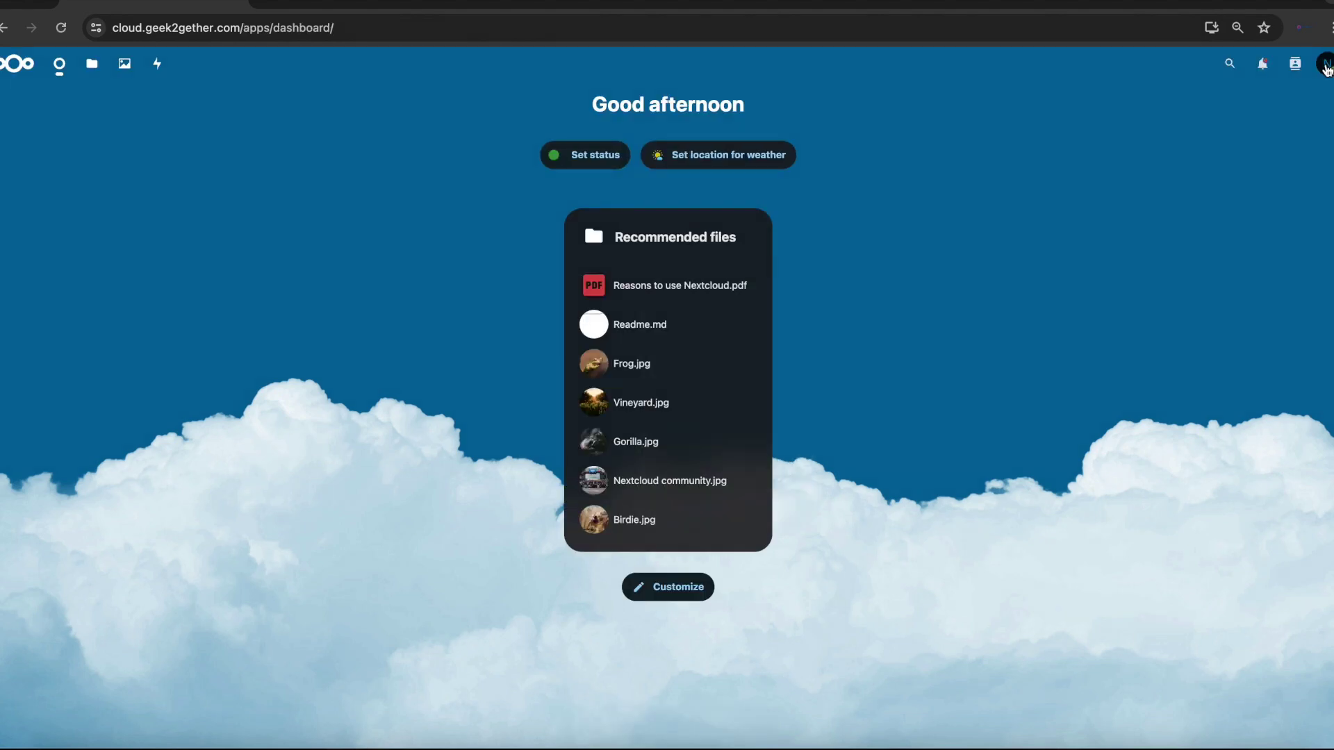
- Show the Security app category to confirm Two-Factor WebAuthn is enabled
click(1327, 65)
click(1209, 268)
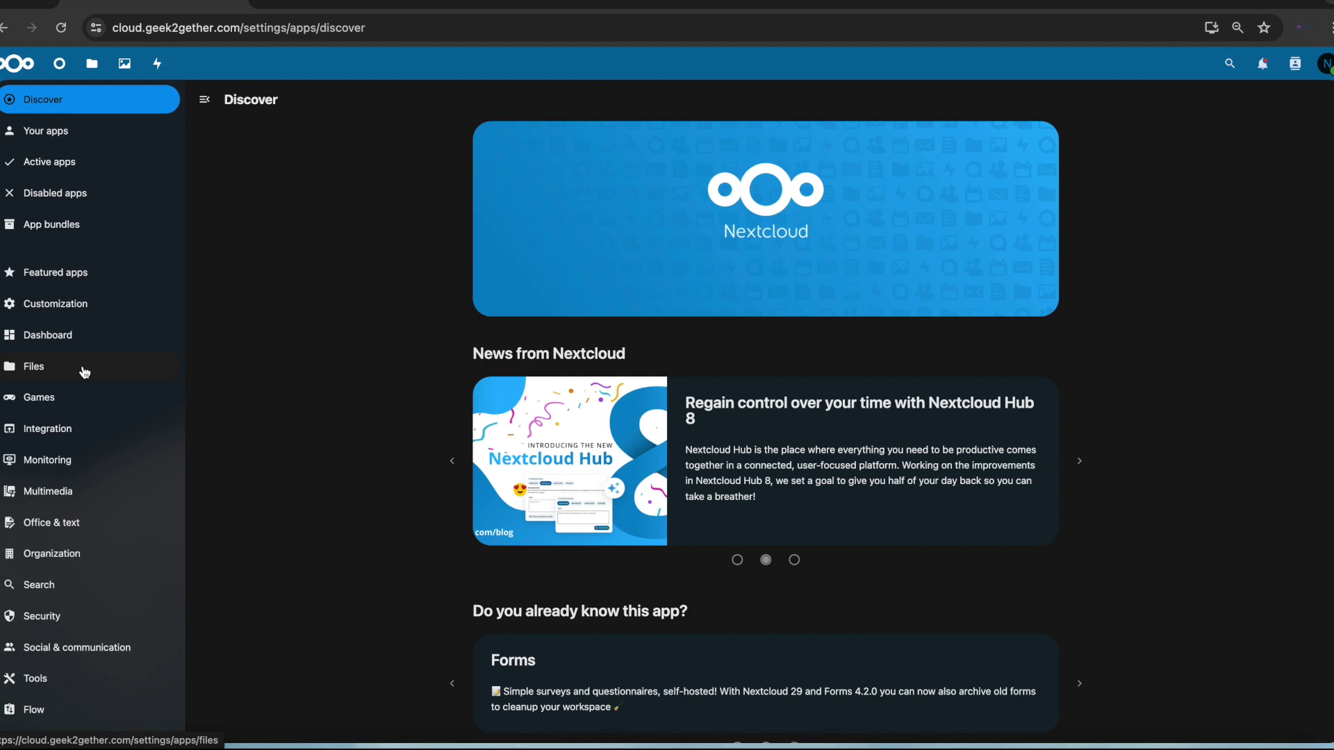
click(52, 617)
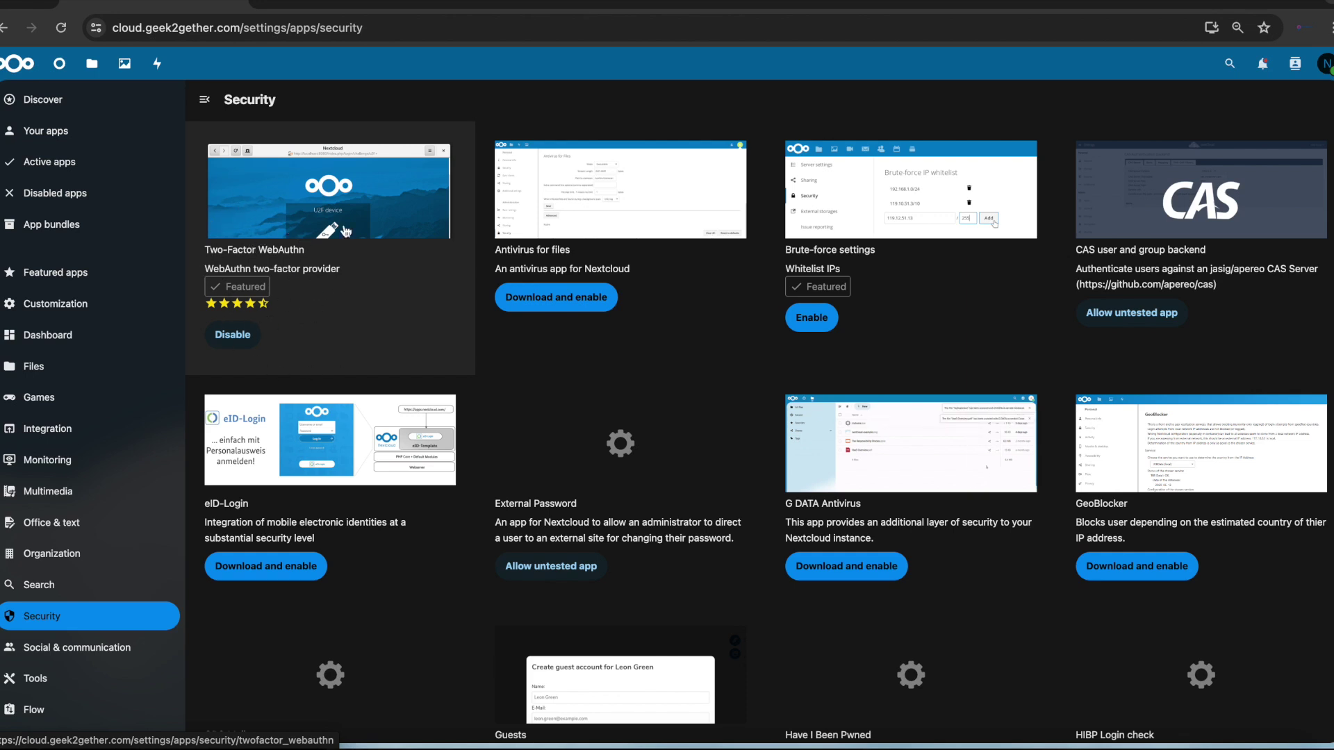
- View admin Security settings for two-factor enforcement, server-side encryption and password policy
click(1325, 63)
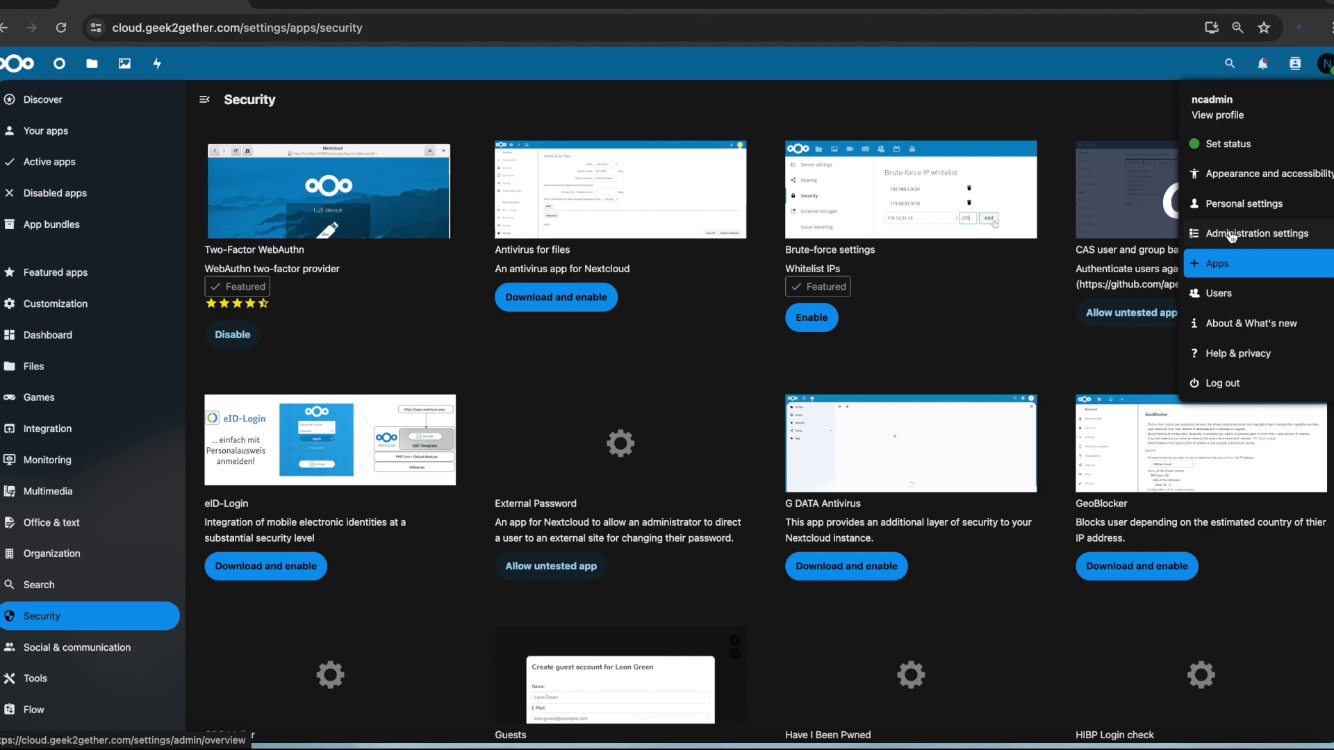
click(1223, 229)
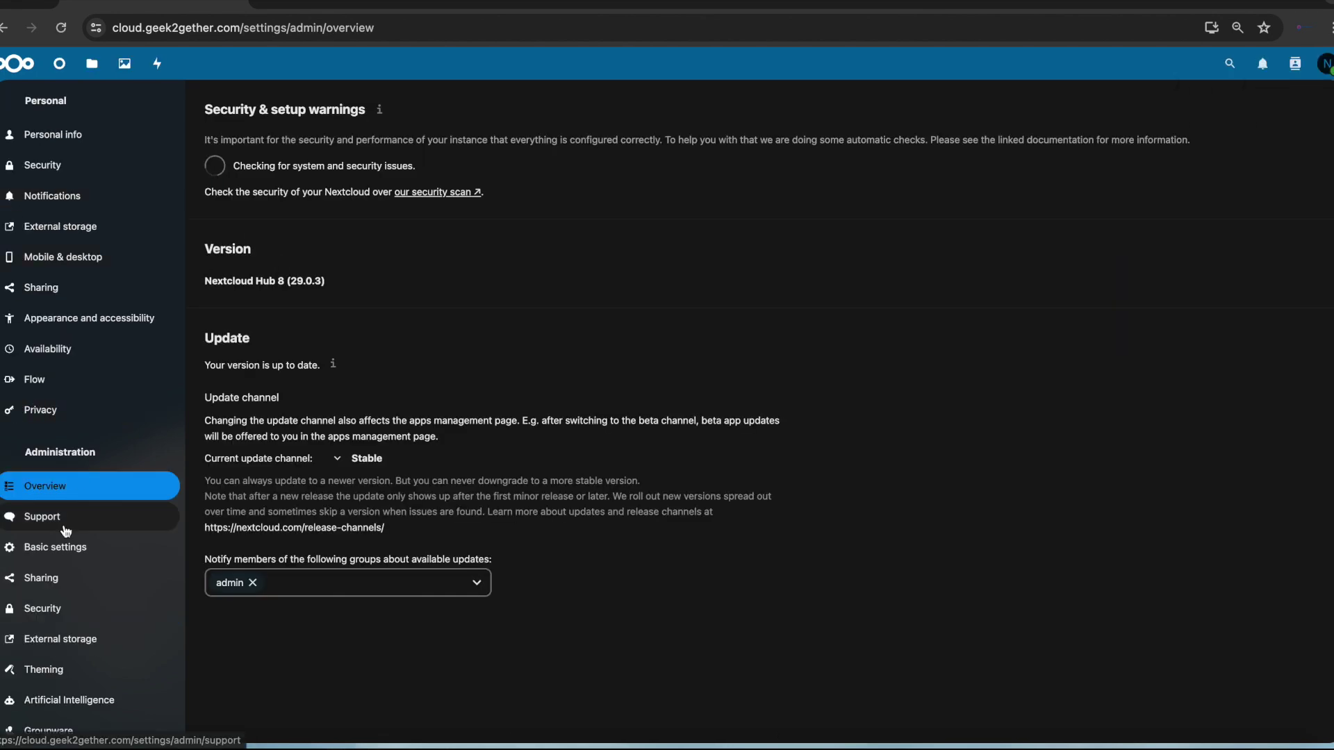
click(35, 610)
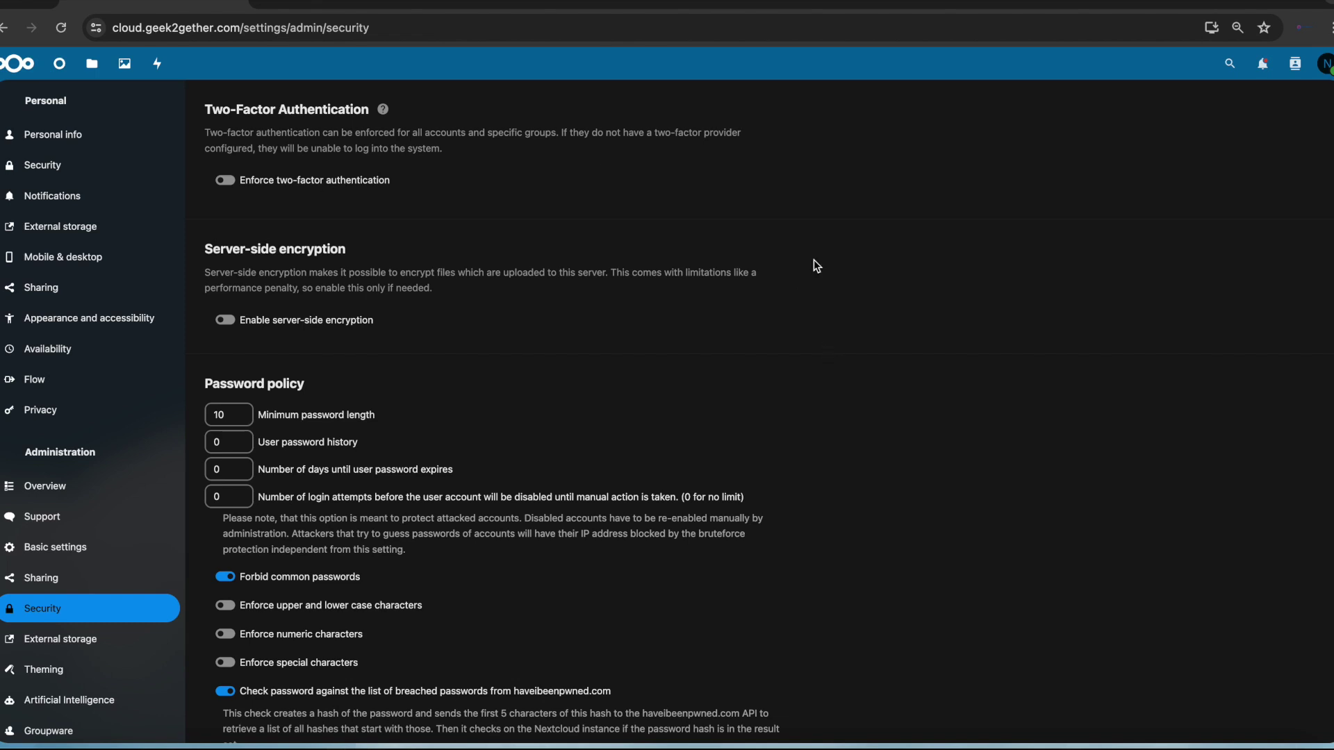
click(1326, 64)
- Log out of the admin account, sign in as the user, and view personal Security settings
click(1214, 380)
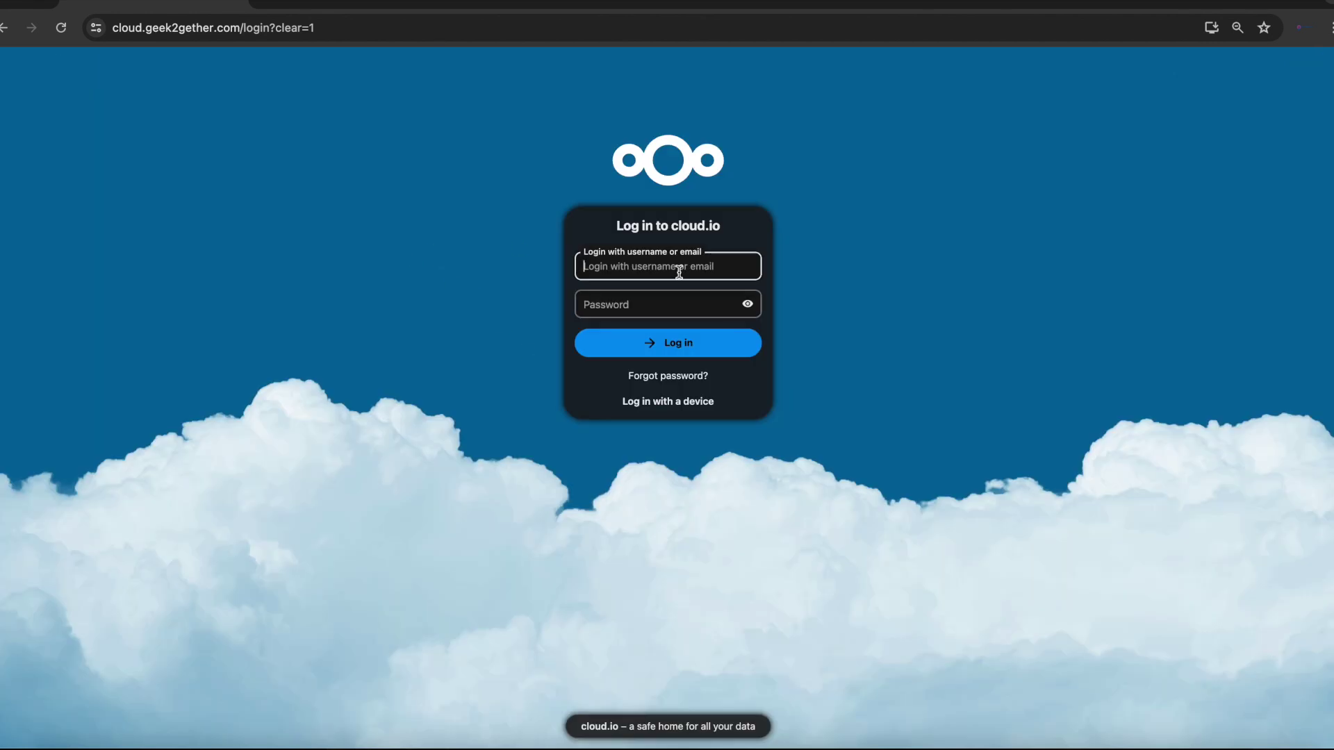
text(geek2)
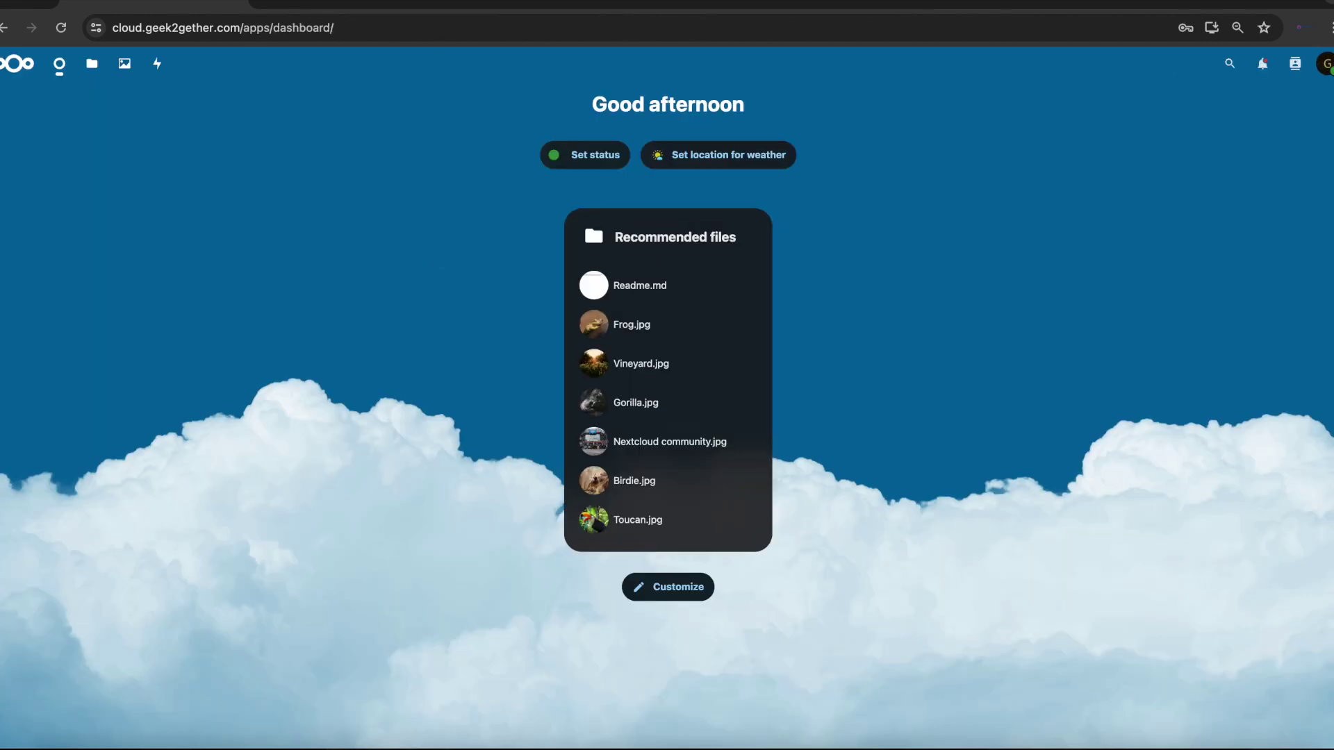
click(1326, 63)
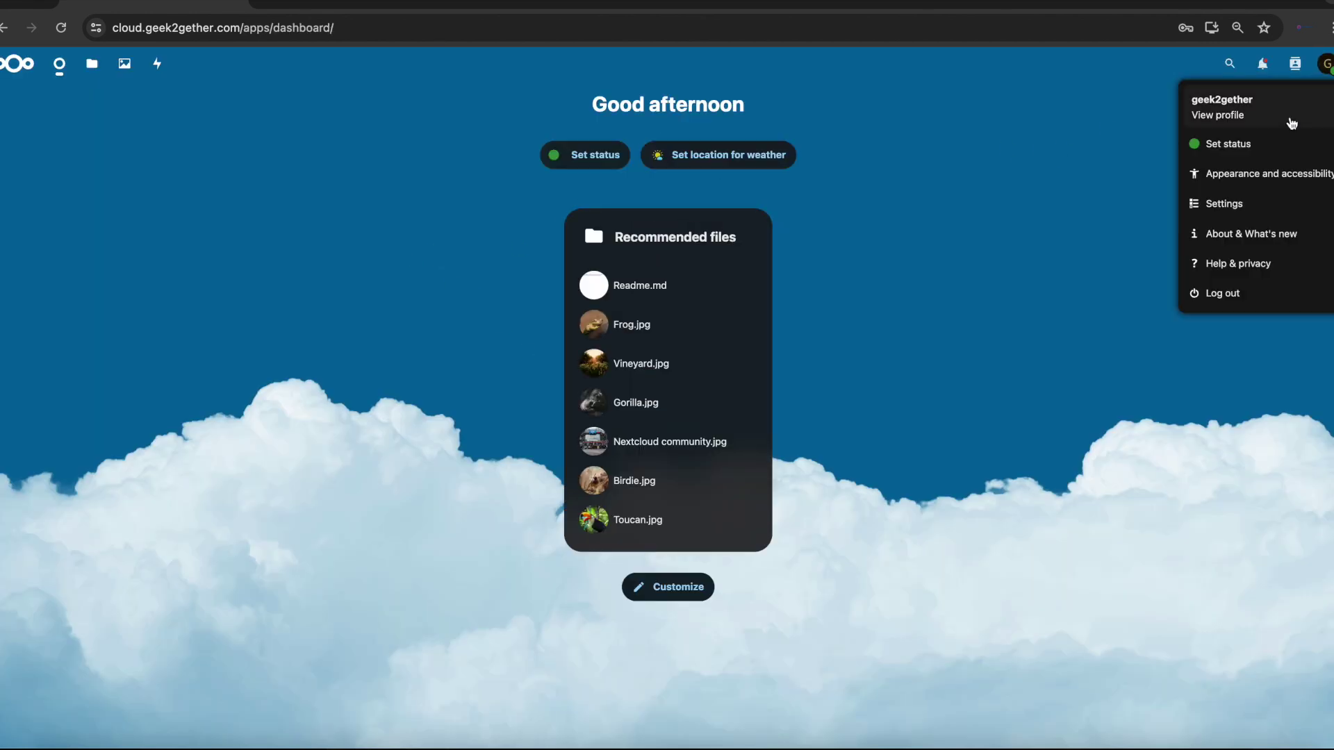
click(1232, 202)
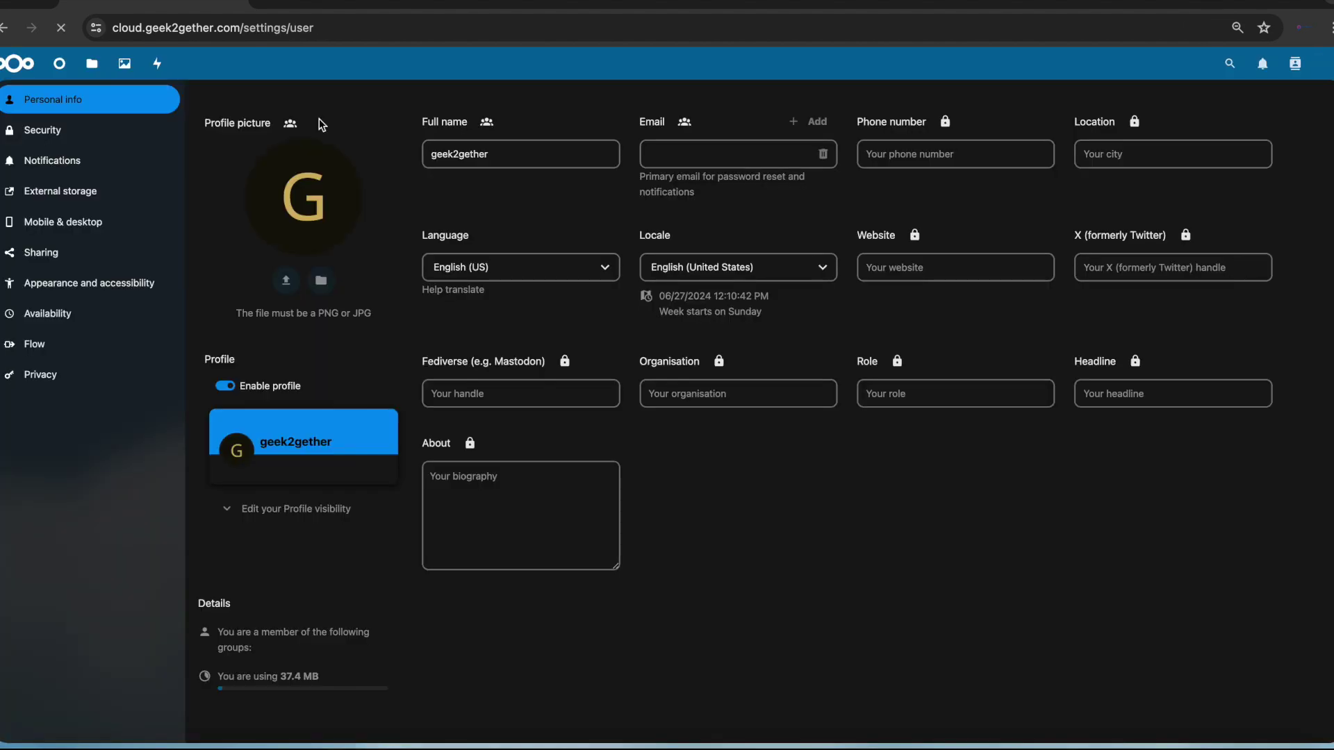
click(35, 142)
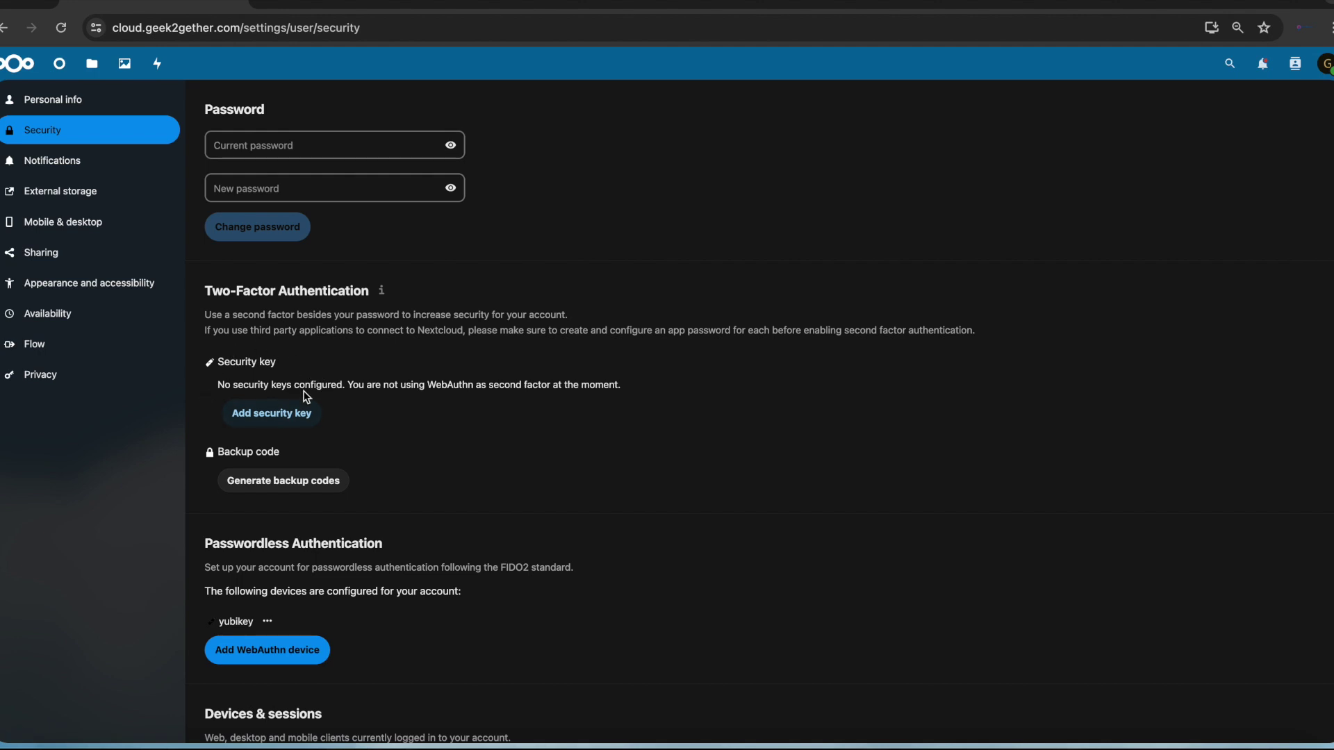
- Add the YubiKey as a two-factor security key named 'yubikey', then log out
click(296, 417)
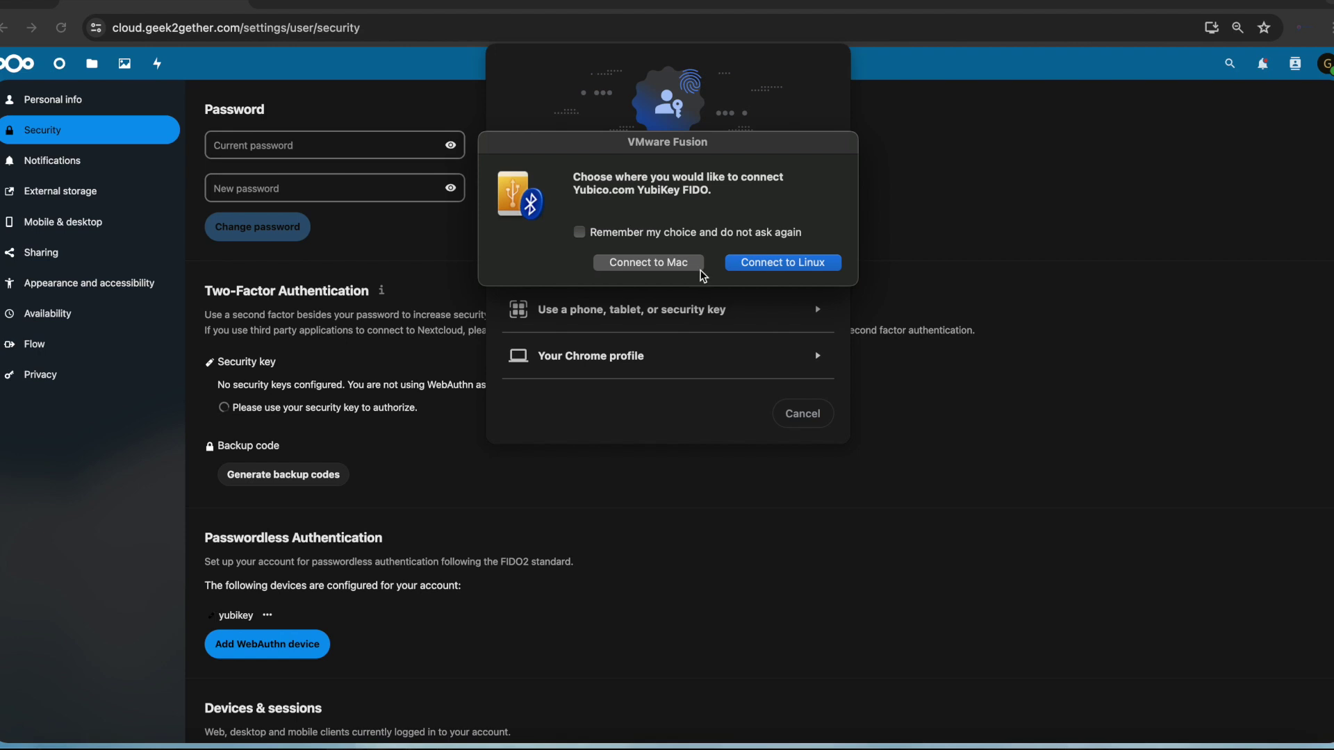
click(635, 265)
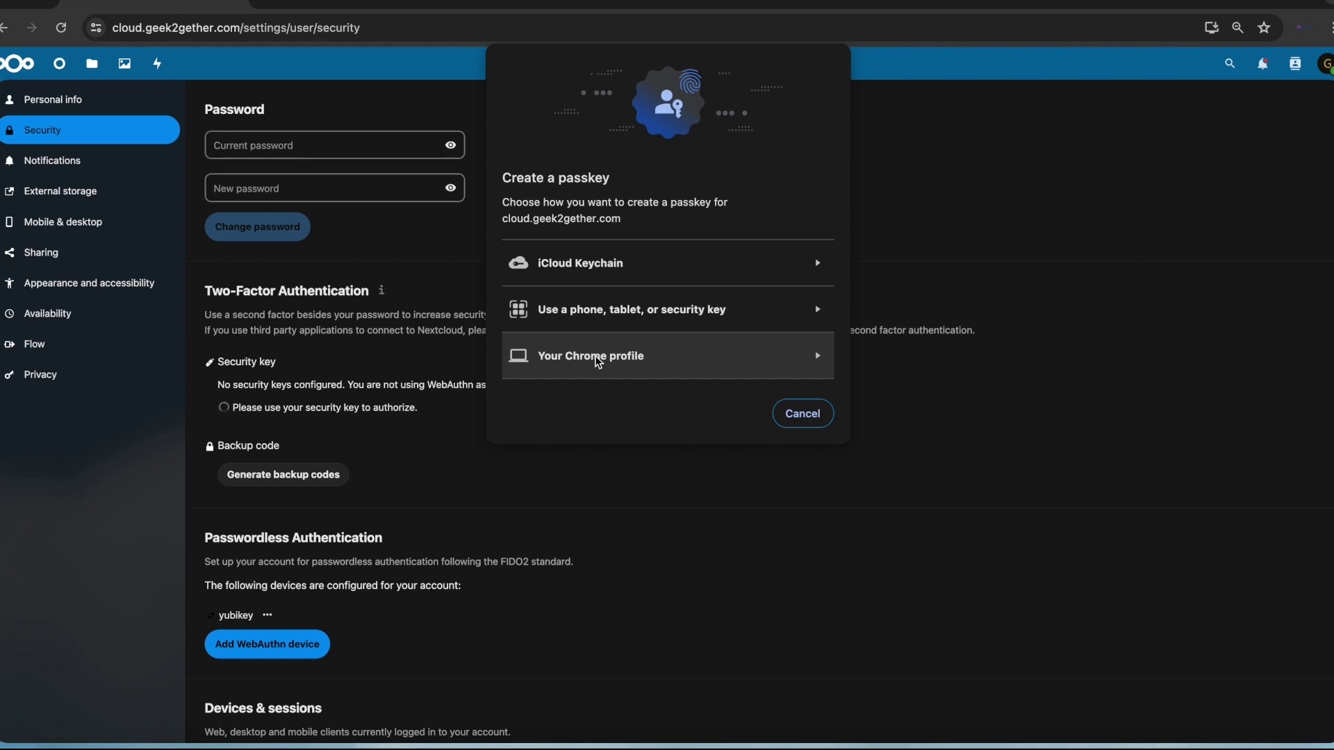
click(634, 311)
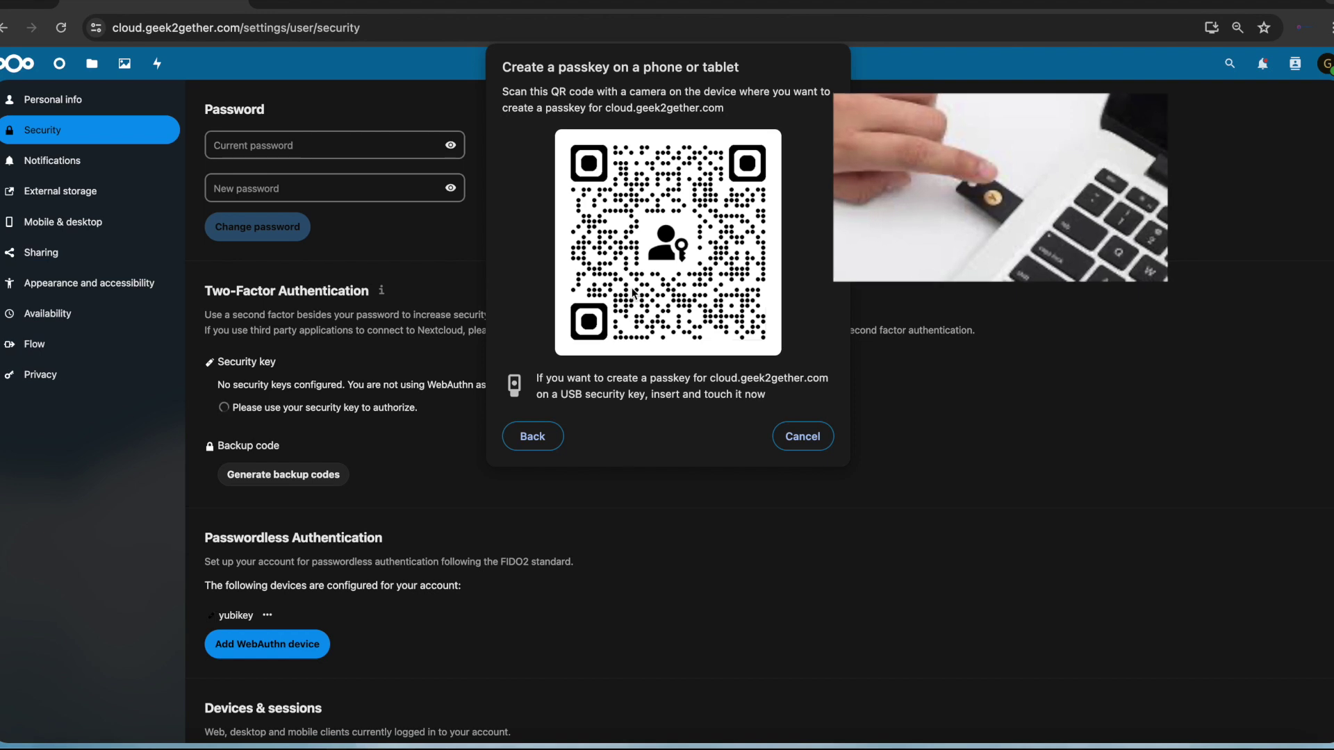
click(272, 410)
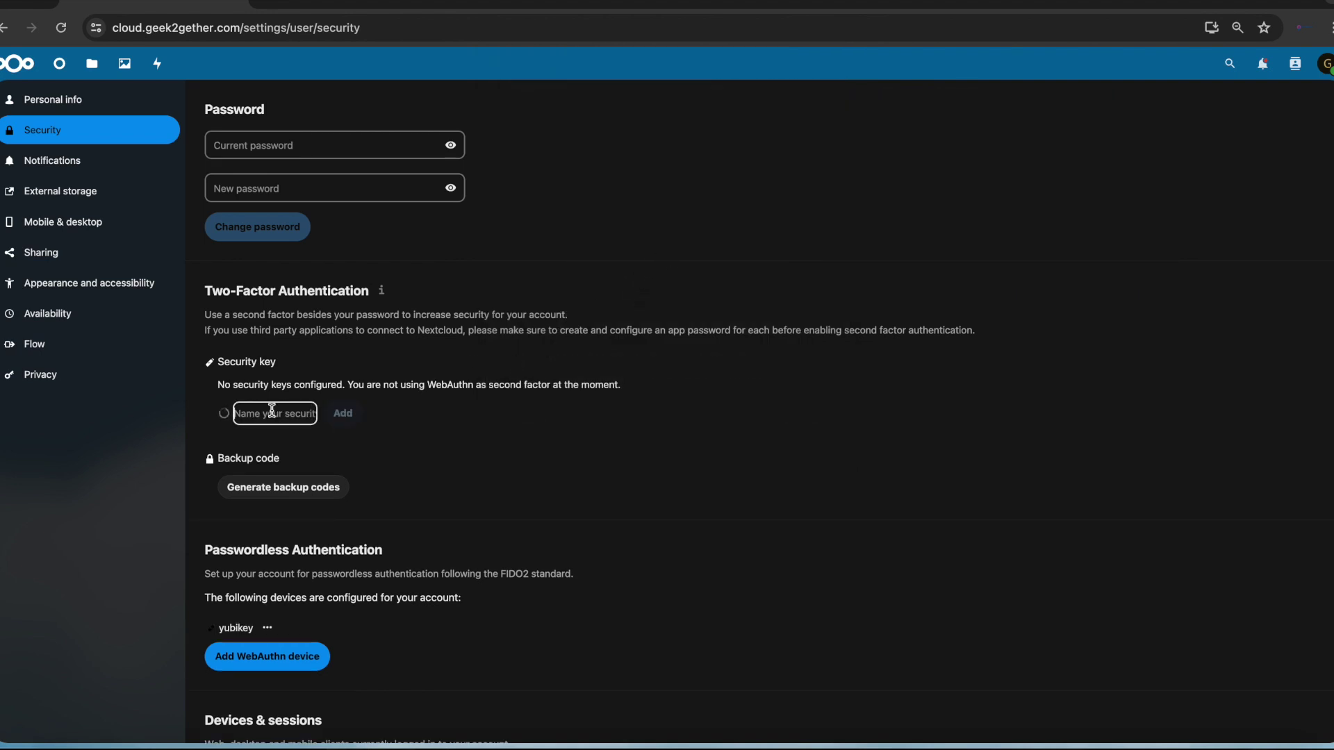
text(yubiko)
key(BackSpace)
text(ey)
click(343, 413)
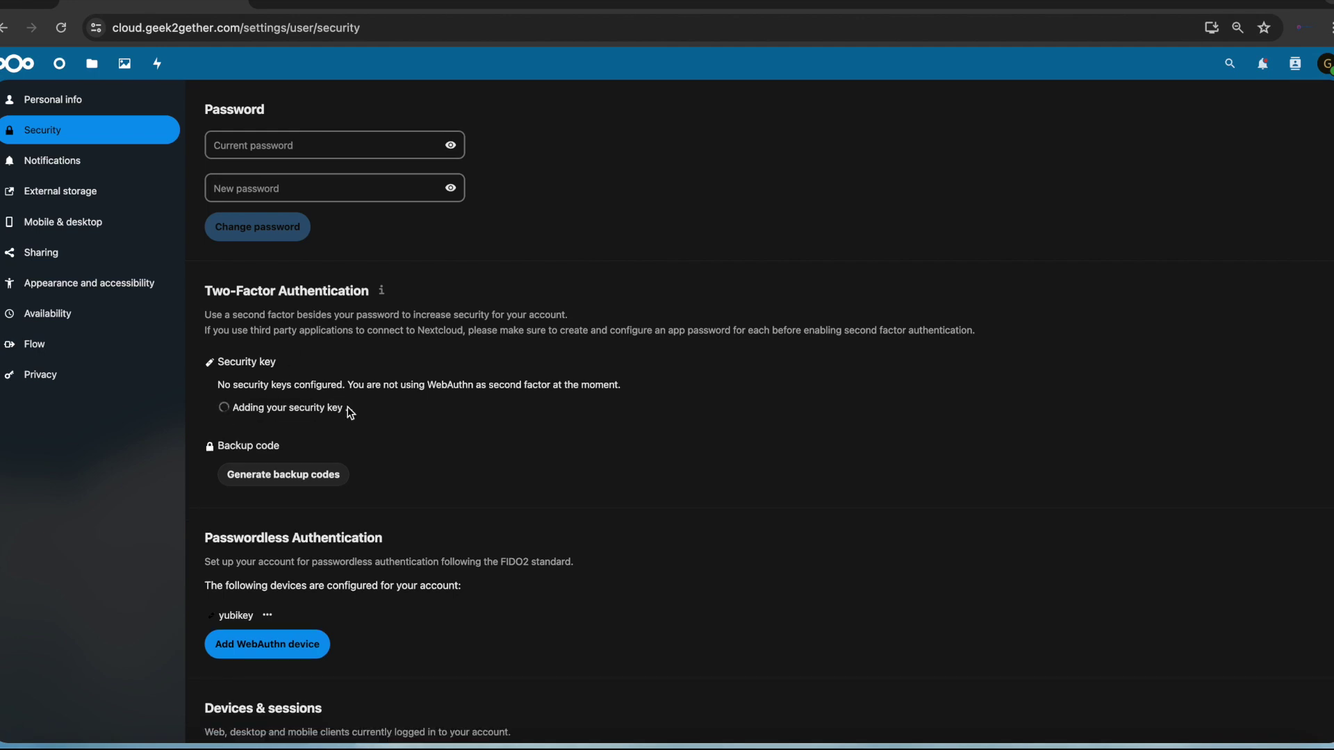
click(1325, 64)
click(1233, 292)
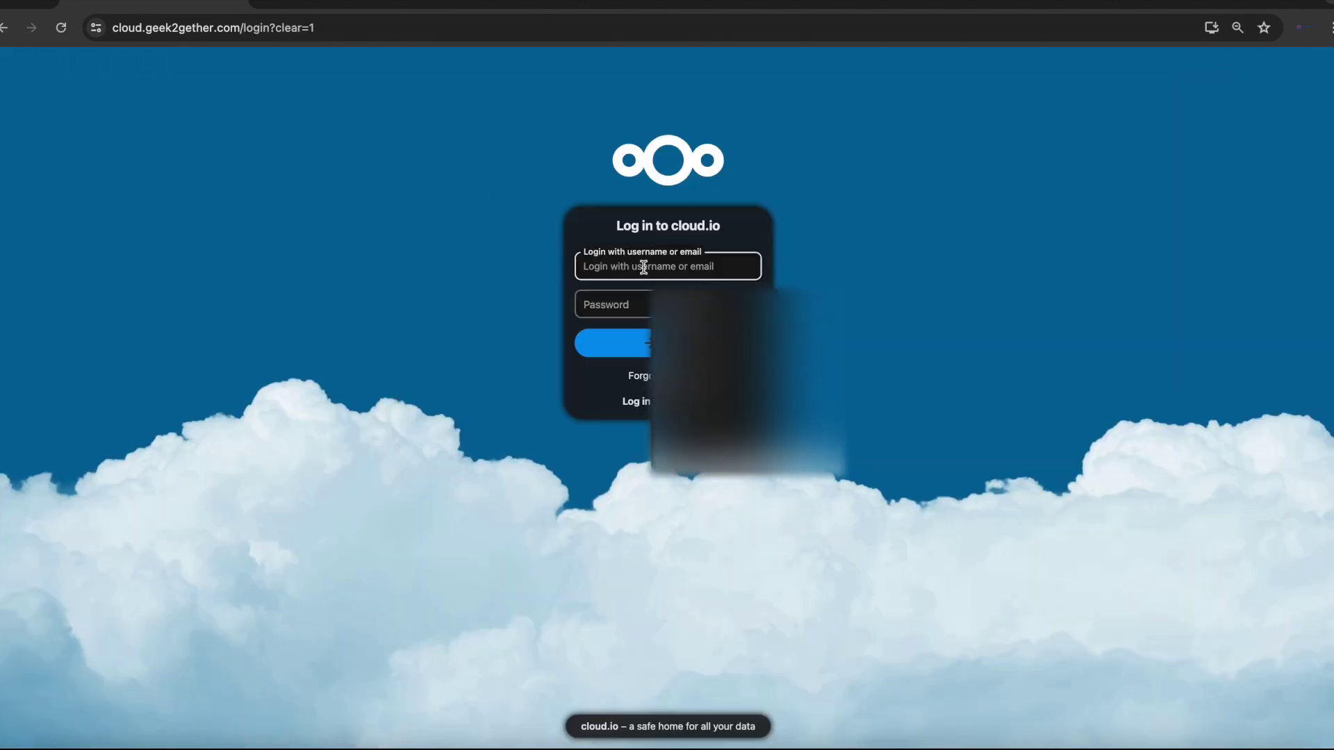
- Sign in as the user with autofilled credentials to reach the security-key challenge
text(geek2g)
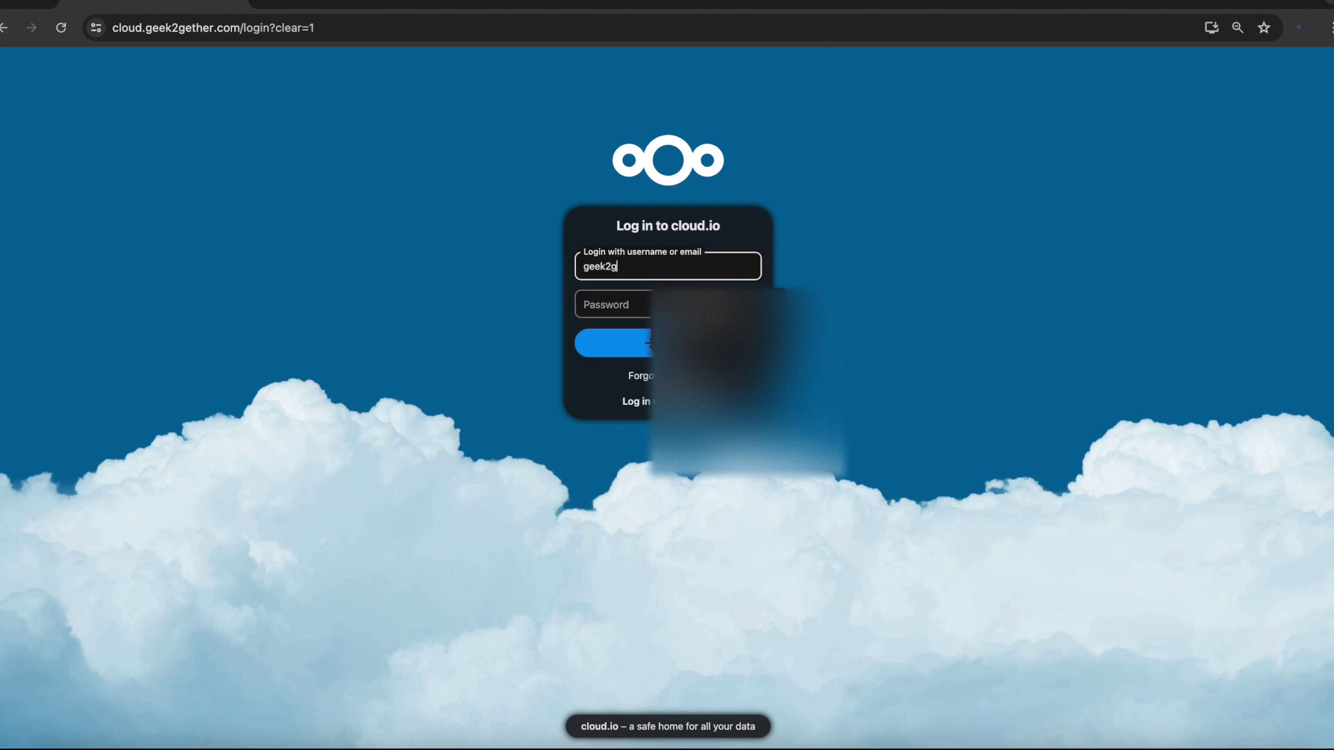
key(Down)
key(Return)
key(Return)
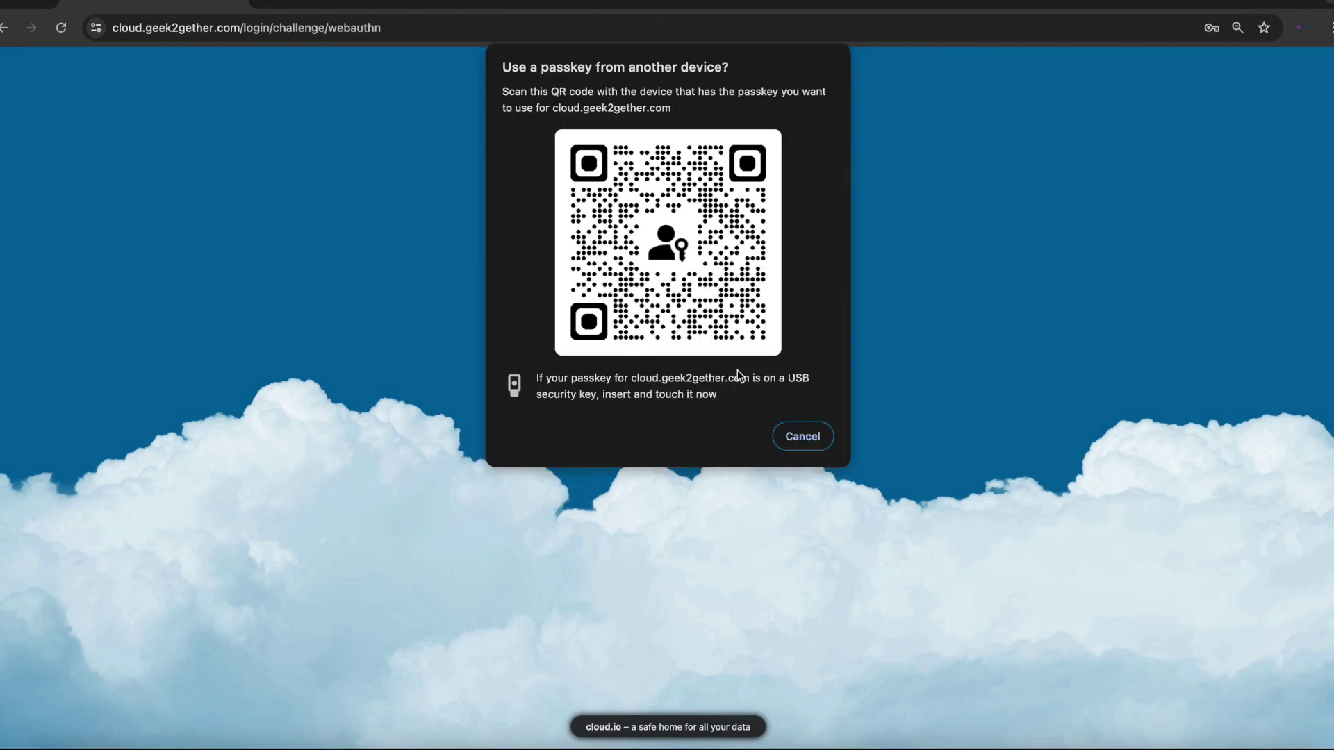